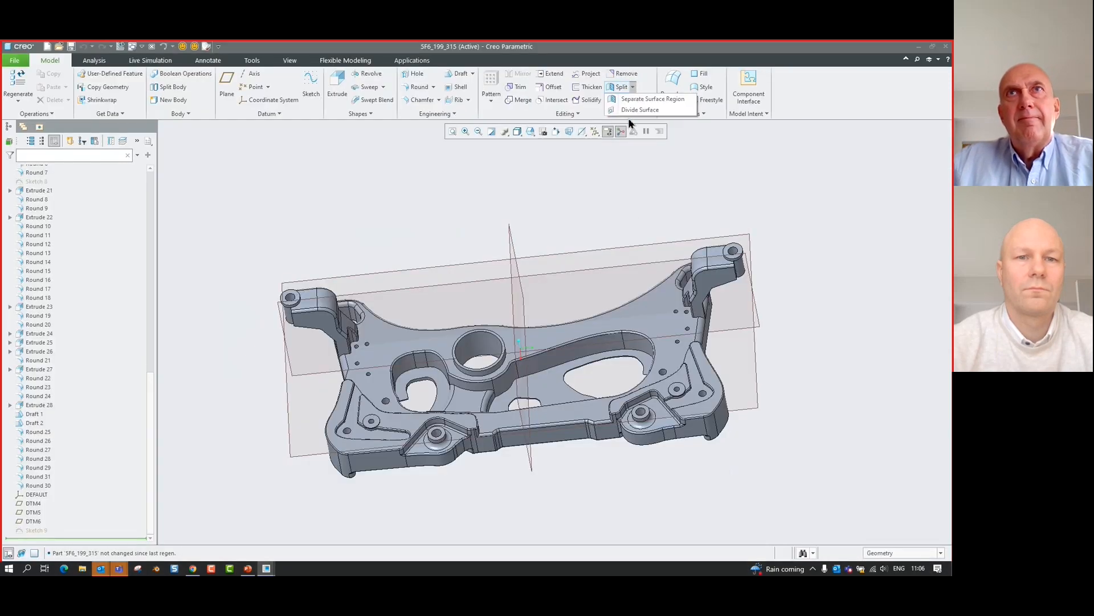
# Start a Divide Surface feature on the bracket's large flat face and open its internal sketch on datum plane DTM4 in 2D orientation.
pyautogui.click(638, 109)
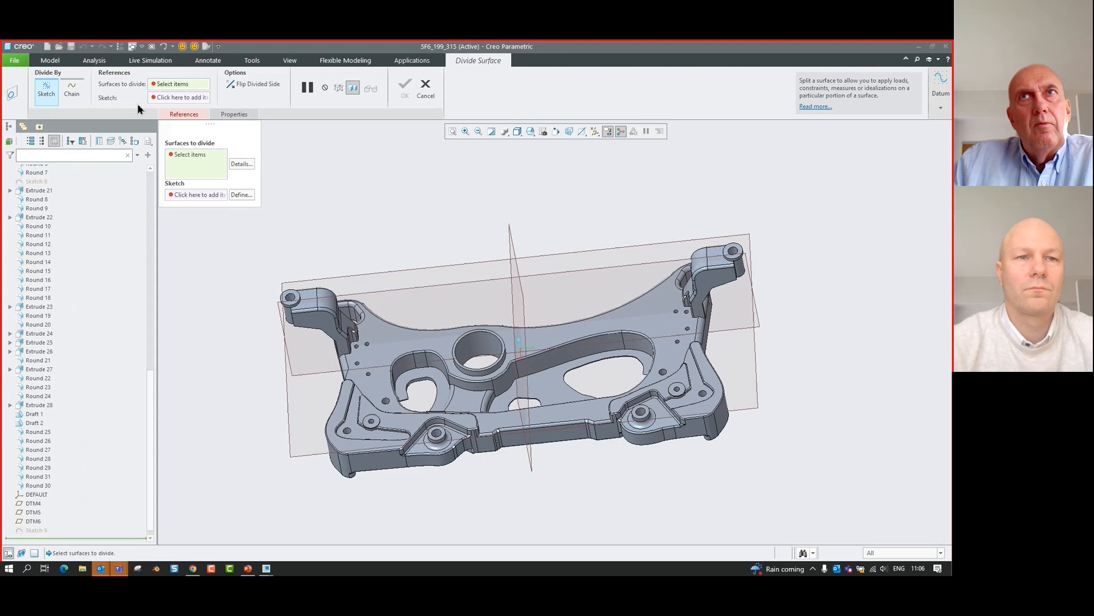
pyautogui.click(207, 162)
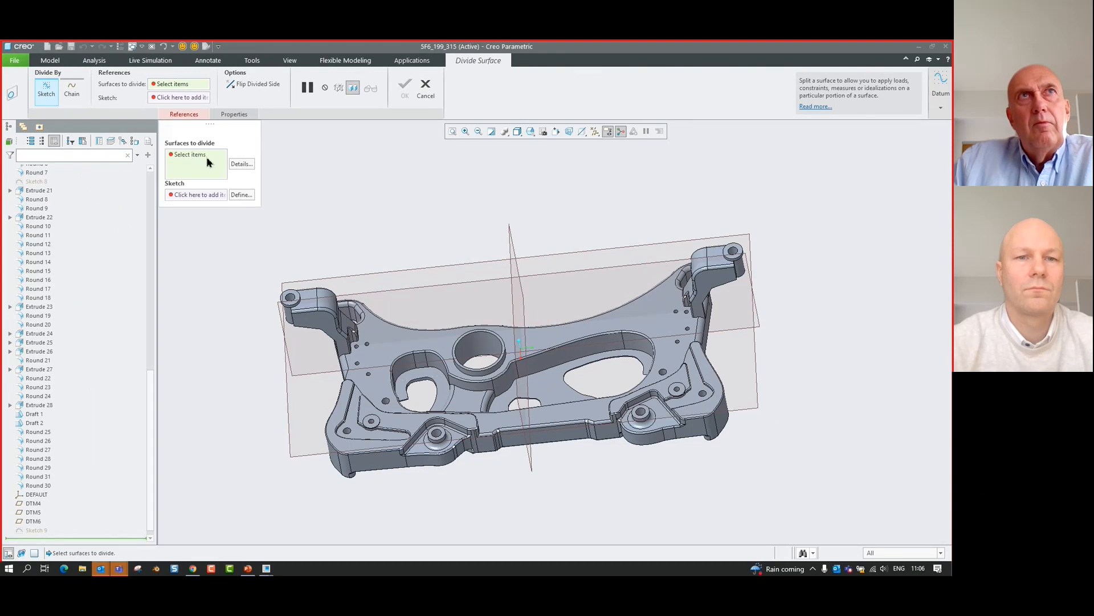
pyautogui.click(546, 345)
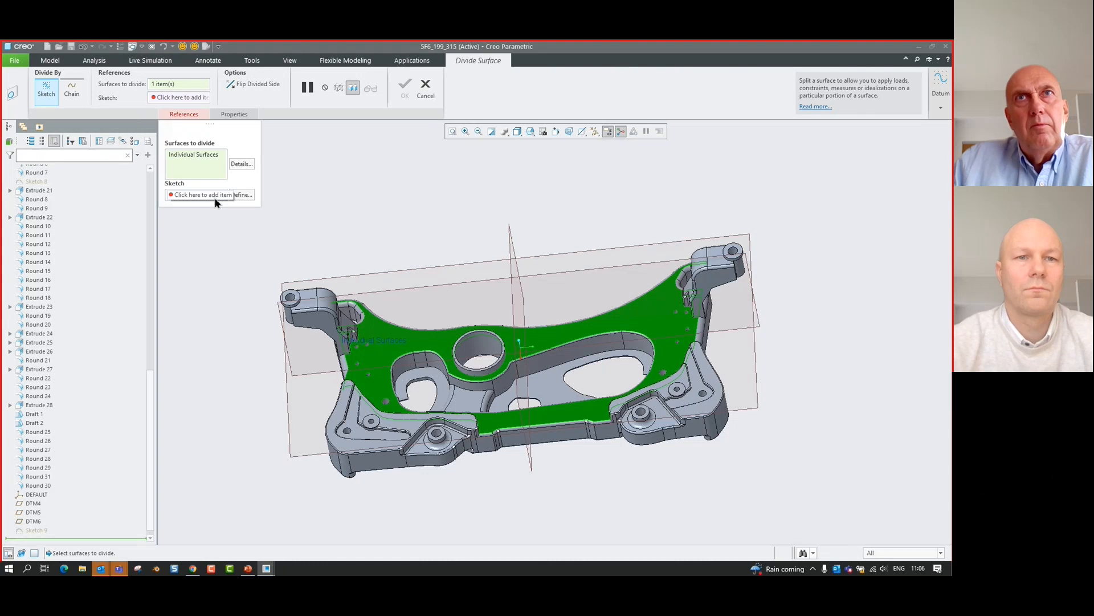
pyautogui.click(240, 200)
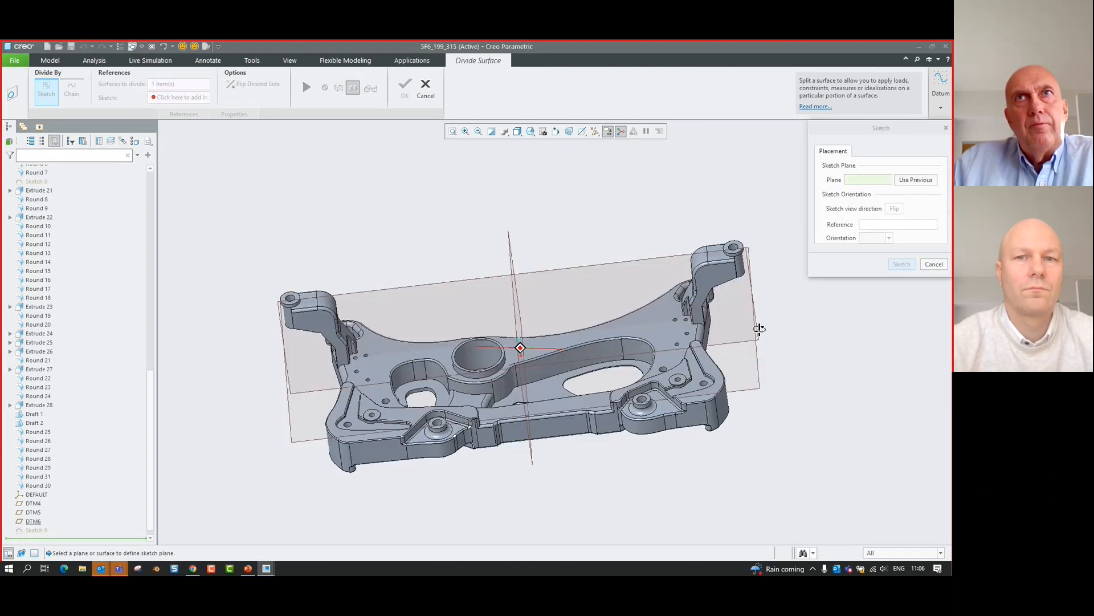
pyautogui.click(757, 372)
pyautogui.click(902, 264)
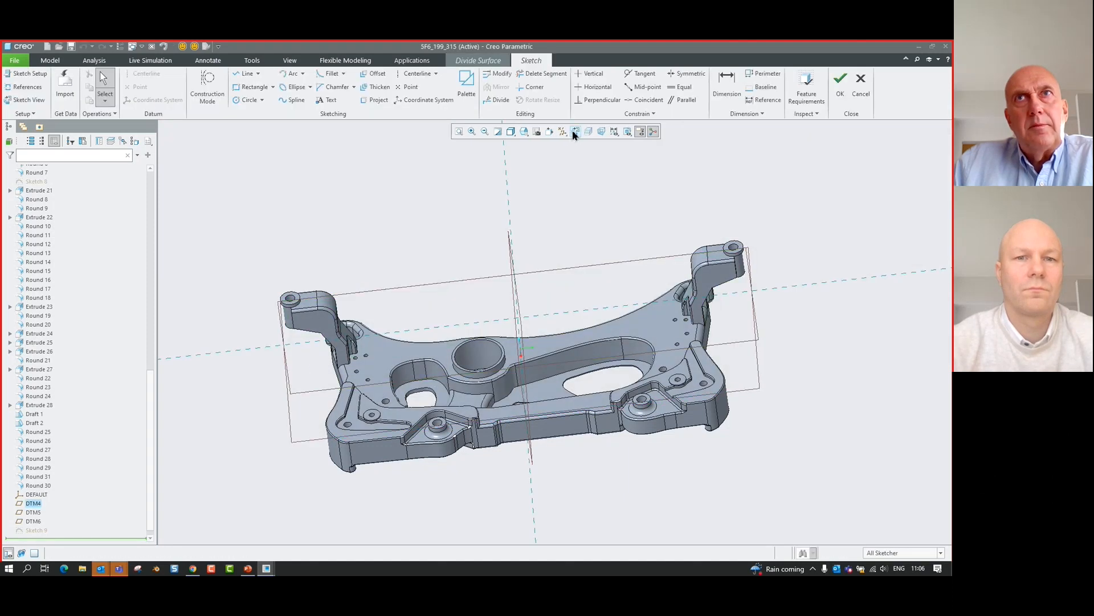
pyautogui.click(574, 132)
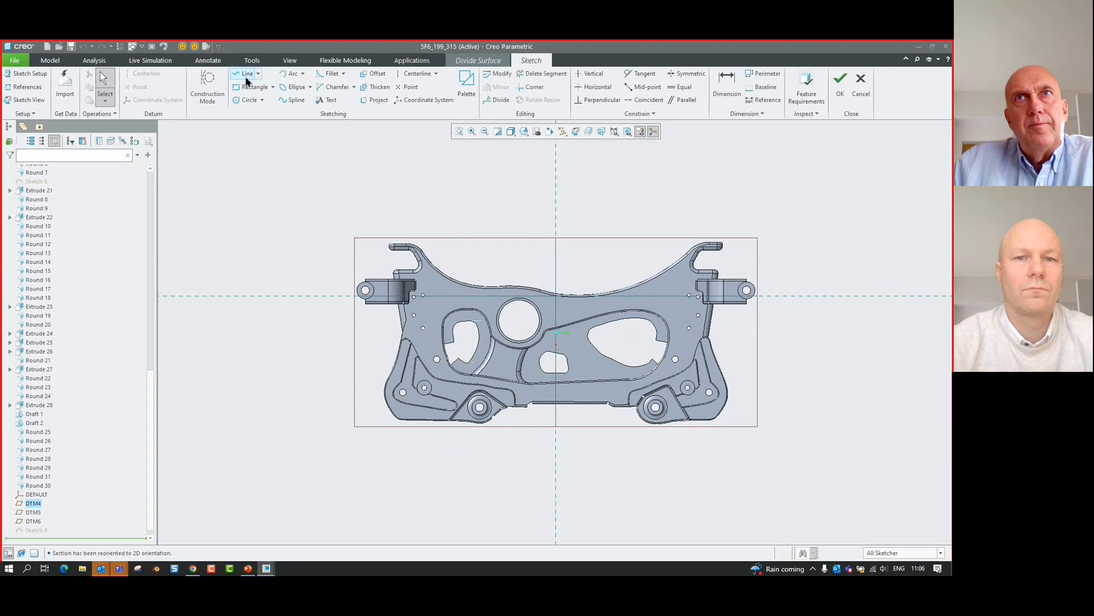
# Sketch a slanted line across the bracket, ending about 120 left and 124 right of the vertical reference, and complete the surface division.
pyautogui.click(246, 80)
pyautogui.click(504, 227)
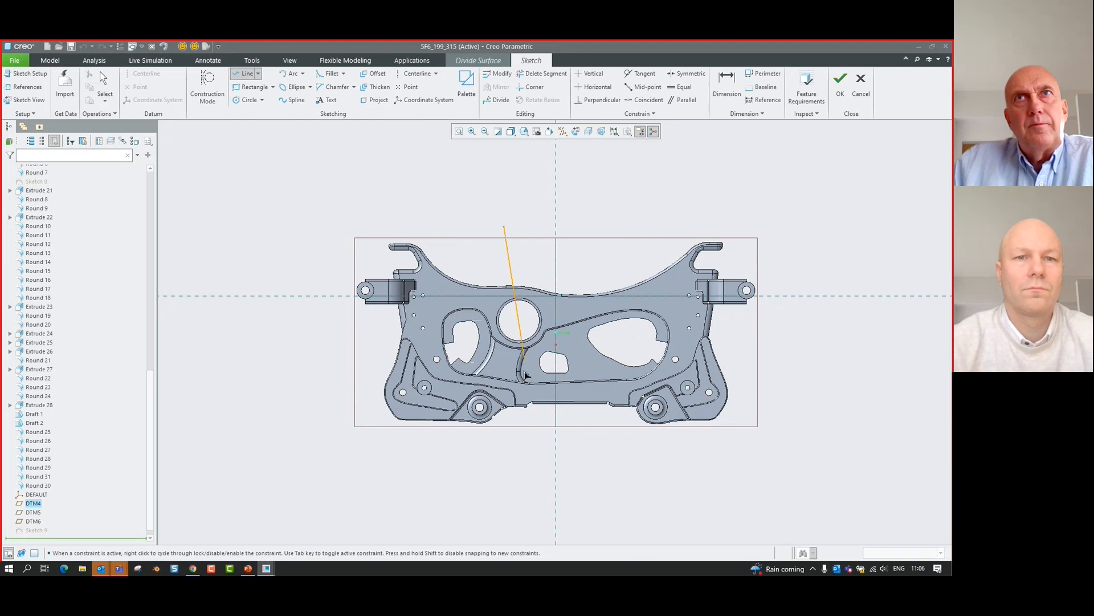
pyautogui.click(610, 456)
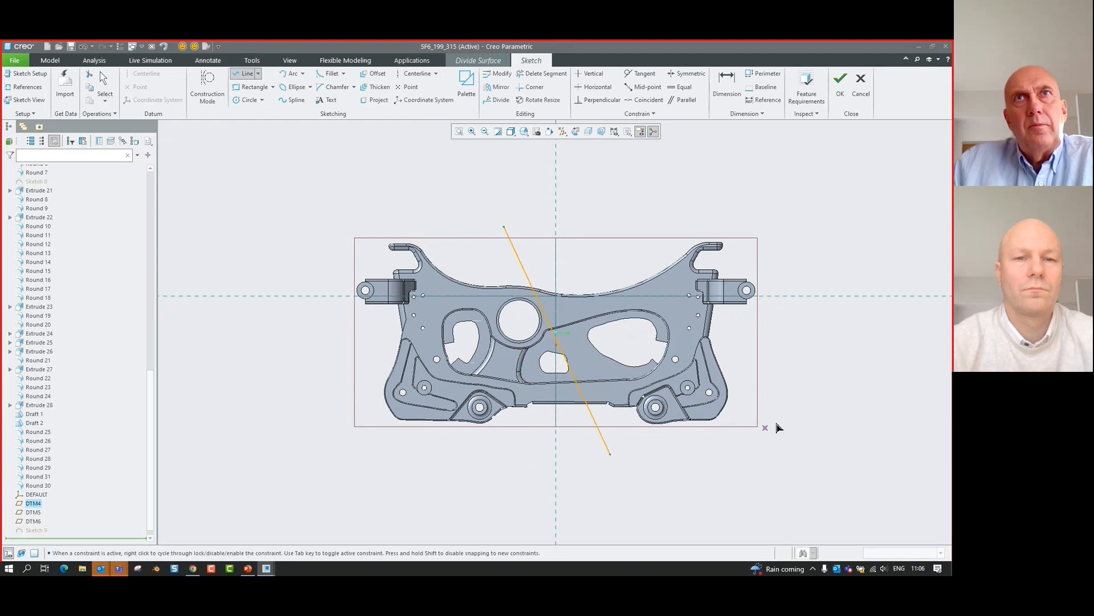
pyautogui.middleClick(803, 403)
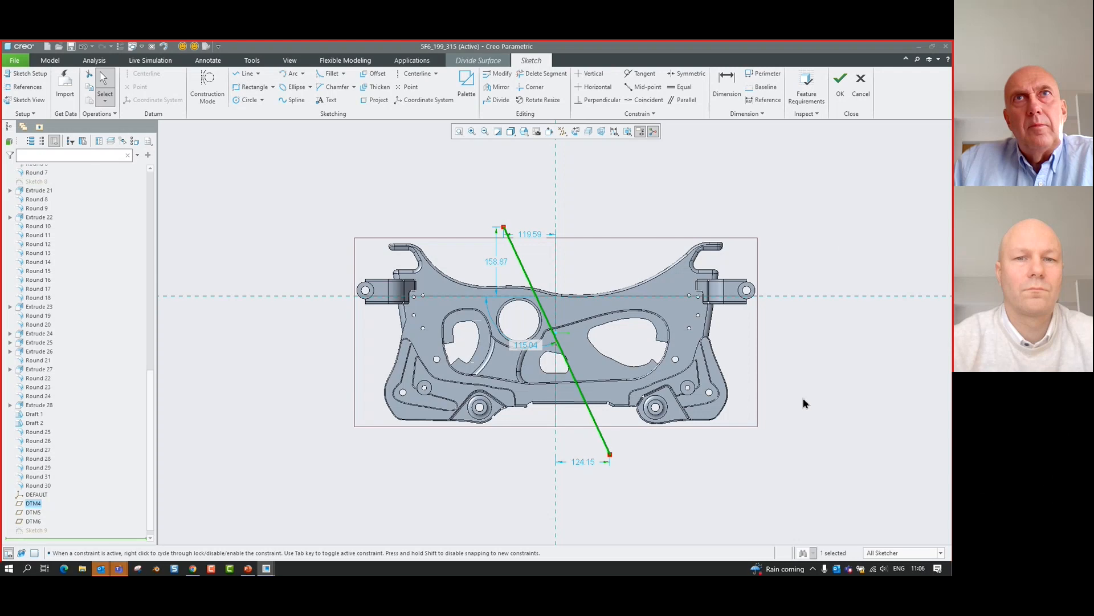
pyautogui.click(841, 83)
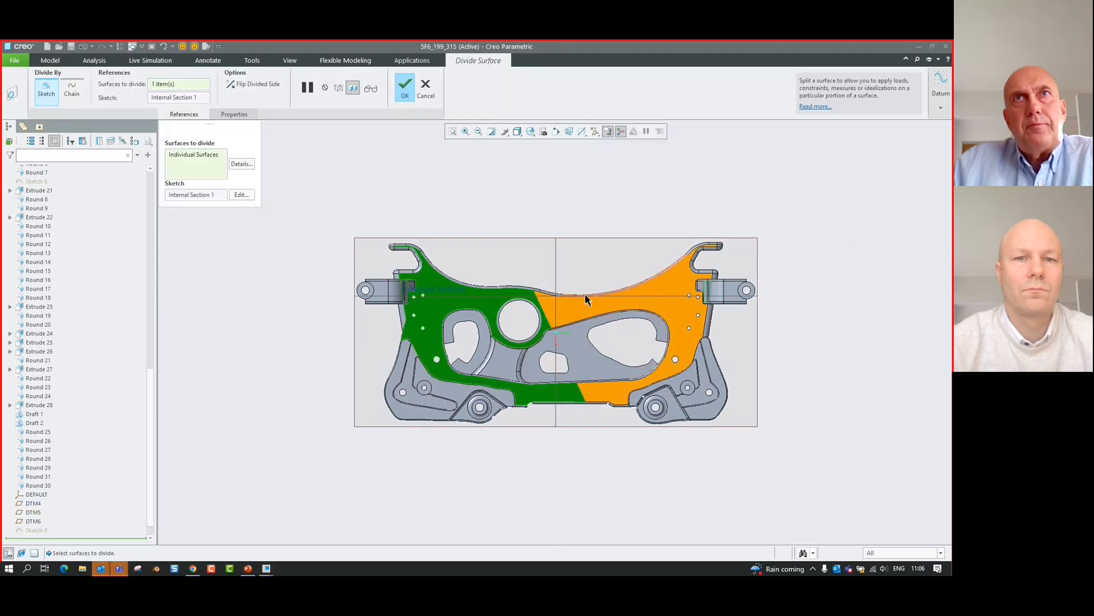
pyautogui.scroll(3, 581, 300)
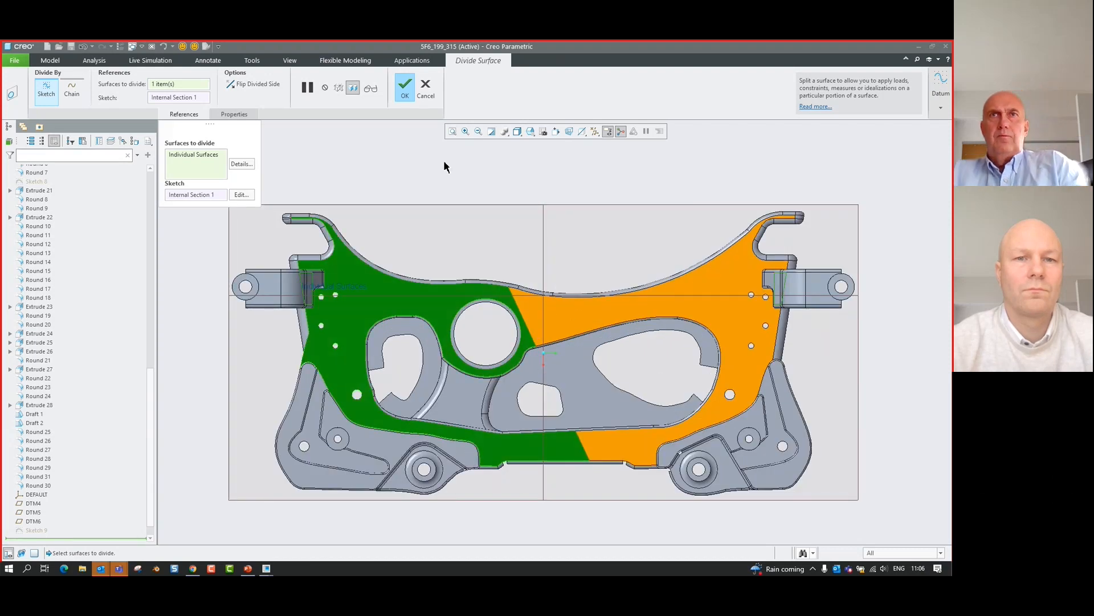
pyautogui.click(405, 86)
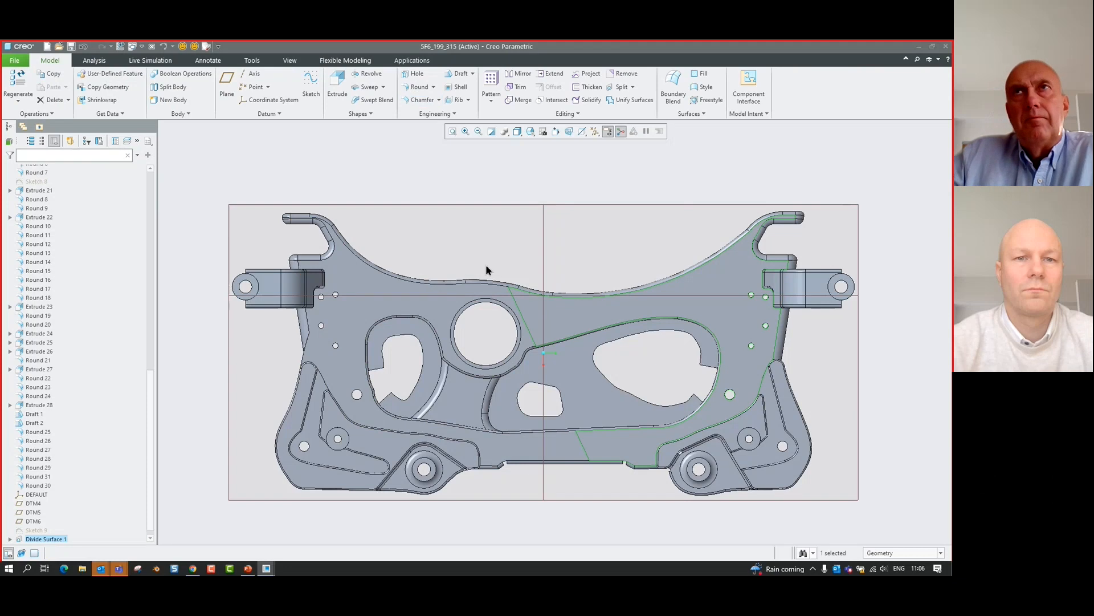
# Turn off the display of datum planes in the model.
pyautogui.scroll(-1, 88, 403)
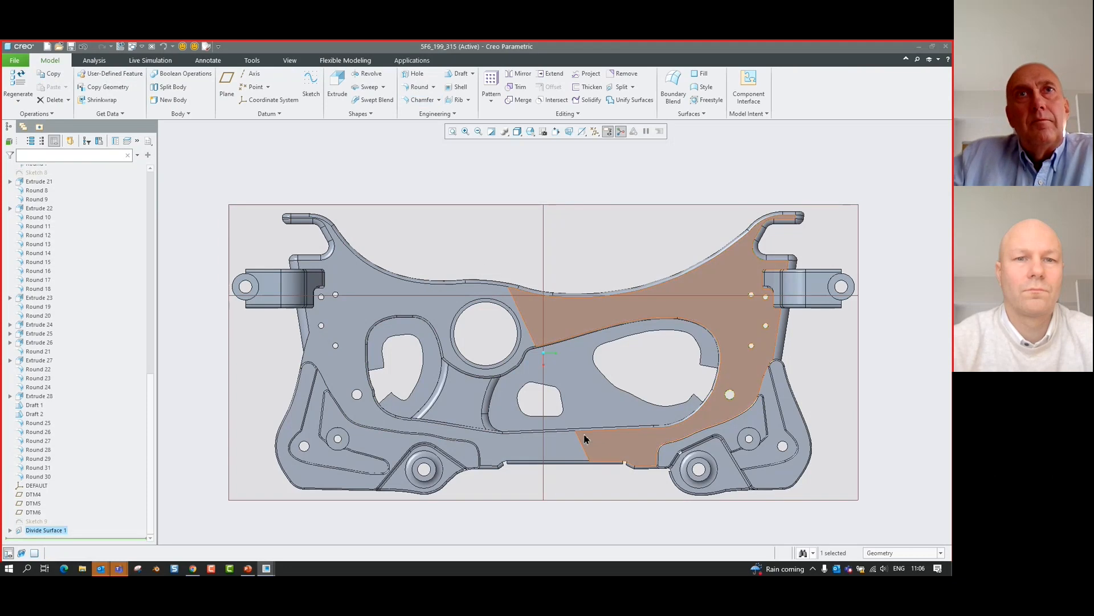
pyautogui.hotkey('ctrl', 'd')
pyautogui.click(595, 132)
pyautogui.click(595, 187)
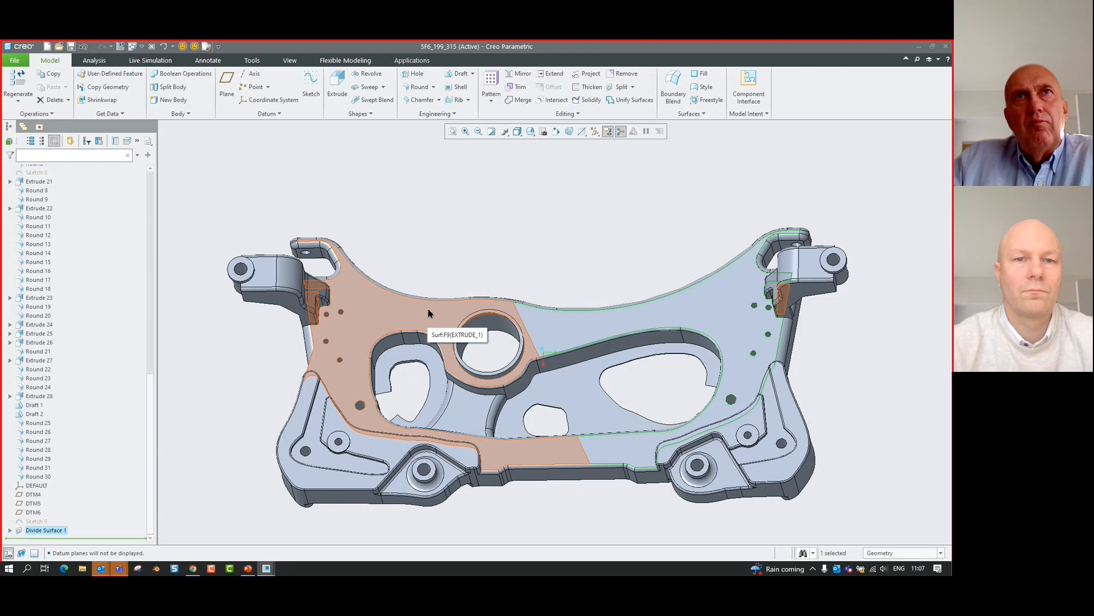
# Redefine Divide Surface 1 with its divided side flipped, and regenerate the part.
pyautogui.click(37, 522)
pyautogui.click(40, 531)
pyautogui.click(57, 467)
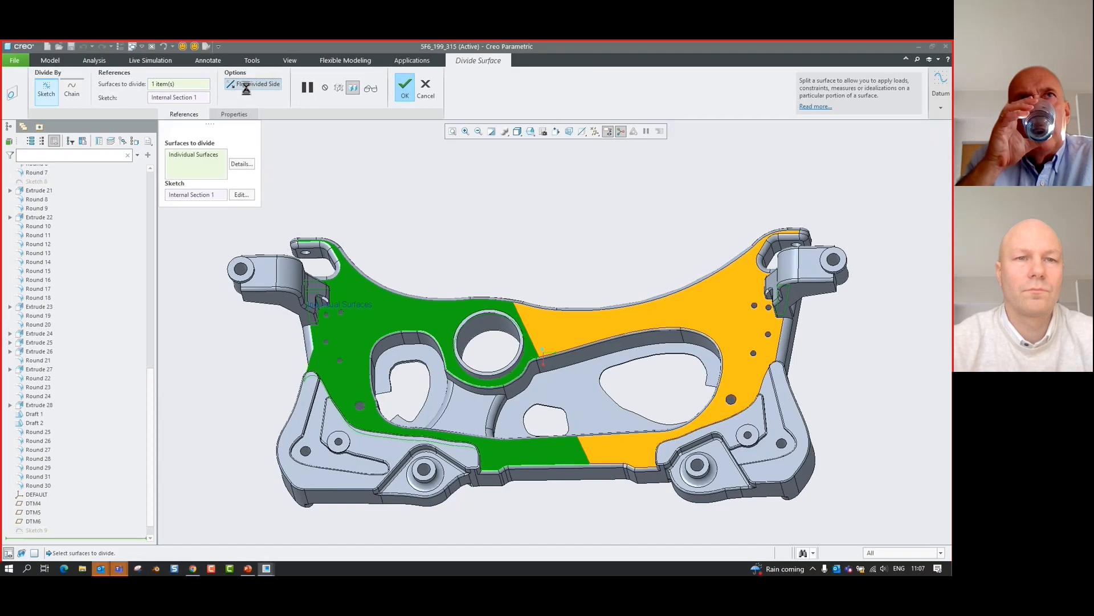
pyautogui.click(267, 92)
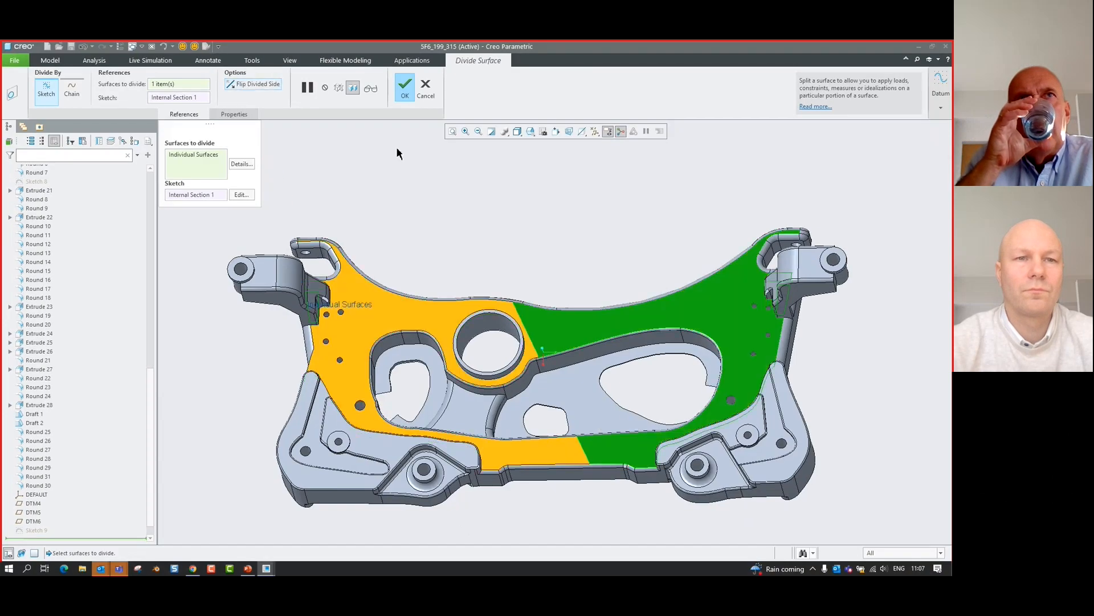
pyautogui.click(404, 94)
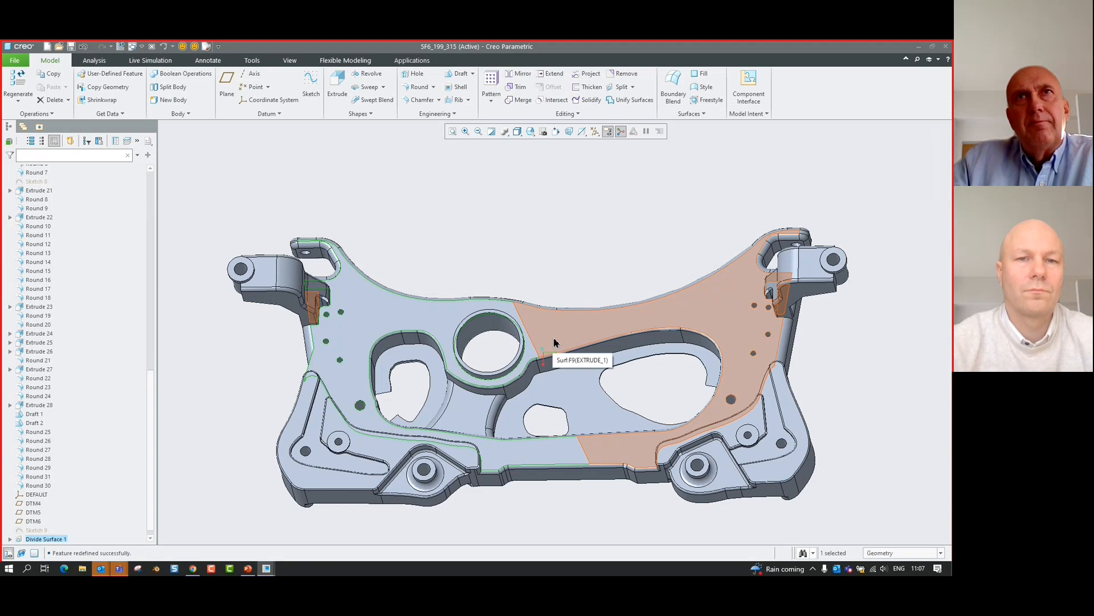
pyautogui.scroll(-1, 120, 403)
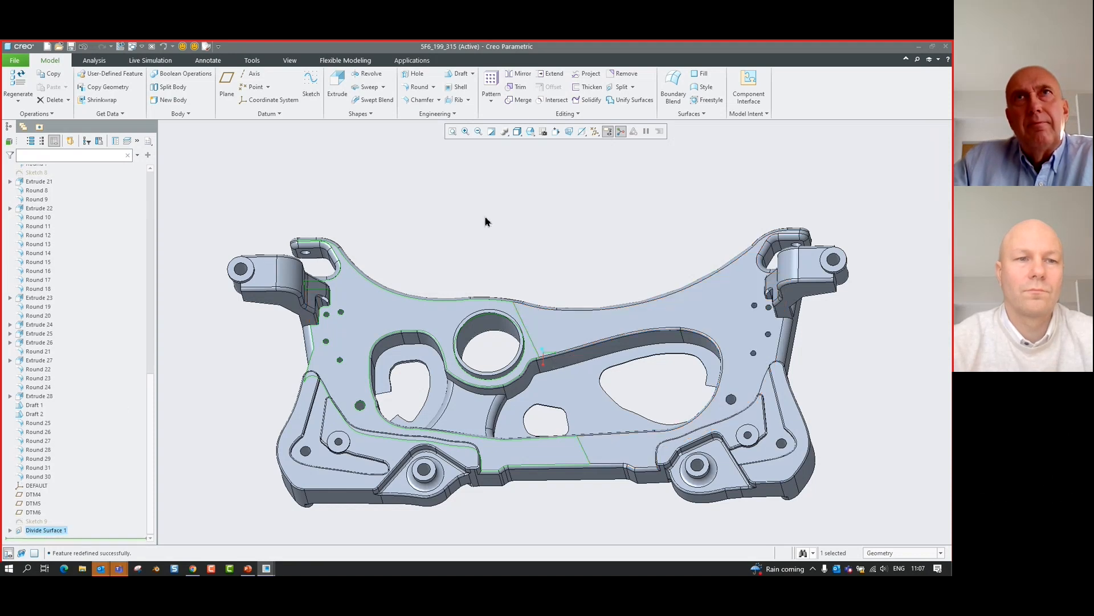
pyautogui.hotkey('ctrl', 'g')
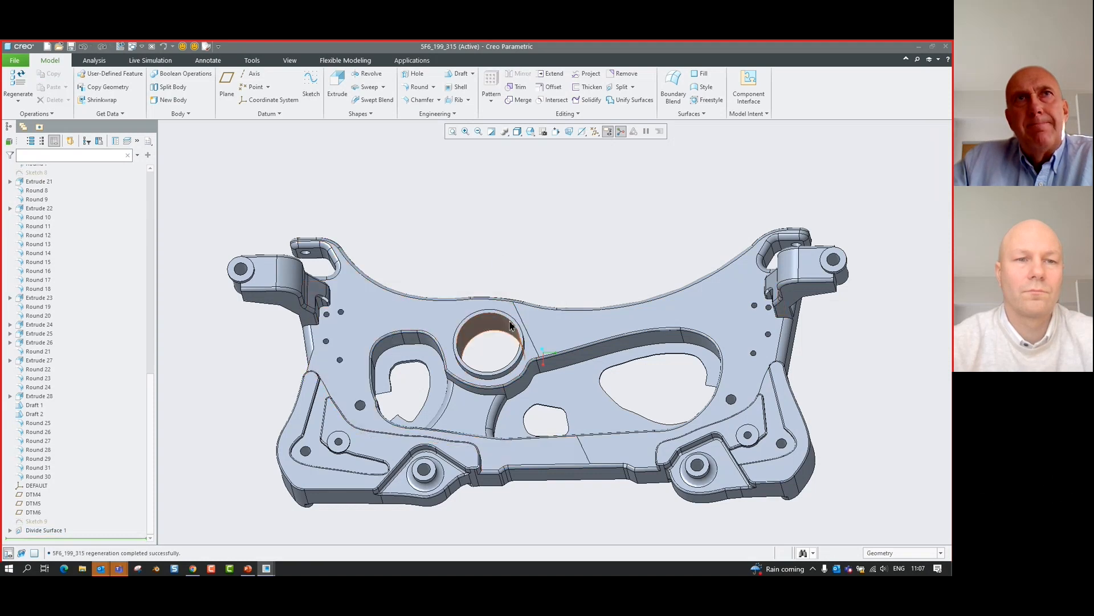
# Divide the flat face beside the slanted split line using the CREO text in Sketch 9.
pyautogui.moveTo(600, 292); pyautogui.dragTo(605, 287, button='middle')
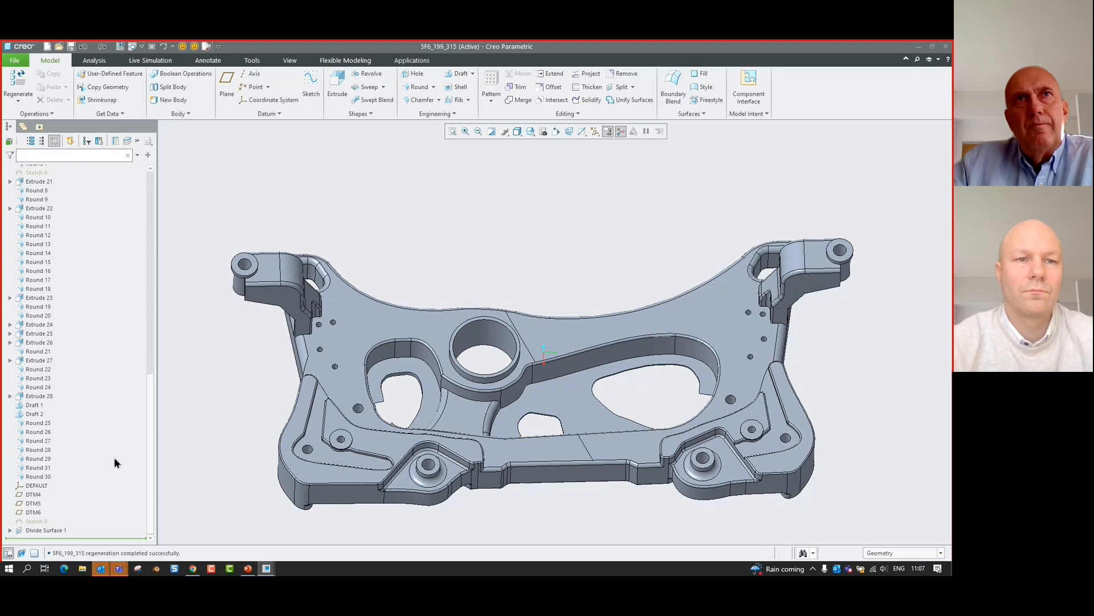
pyautogui.click(36, 520)
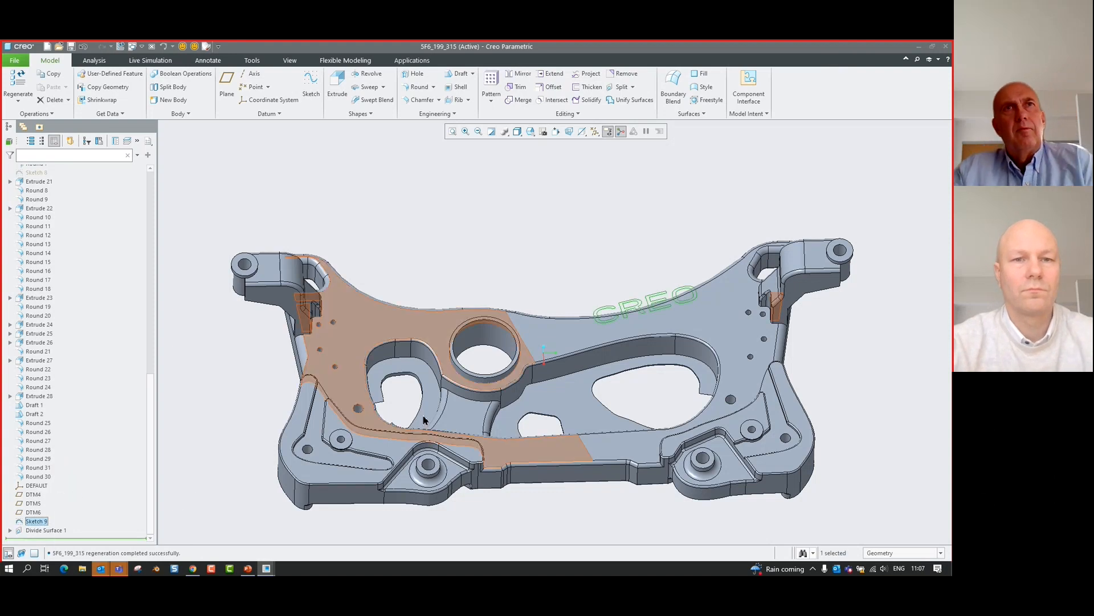
pyautogui.moveTo(560, 300)
pyautogui.mouseDown(button='middle')
pyautogui.moveTo(571, 275)
pyautogui.moveTo(569, 285)
pyautogui.mouseUp(button='middle')
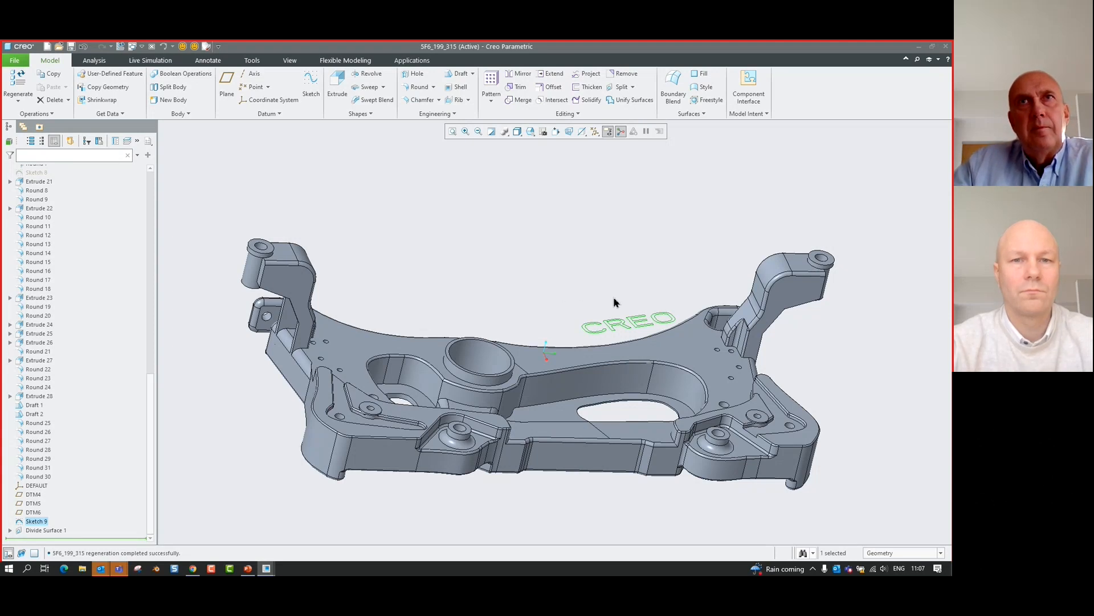
pyautogui.click(632, 88)
pyautogui.click(640, 109)
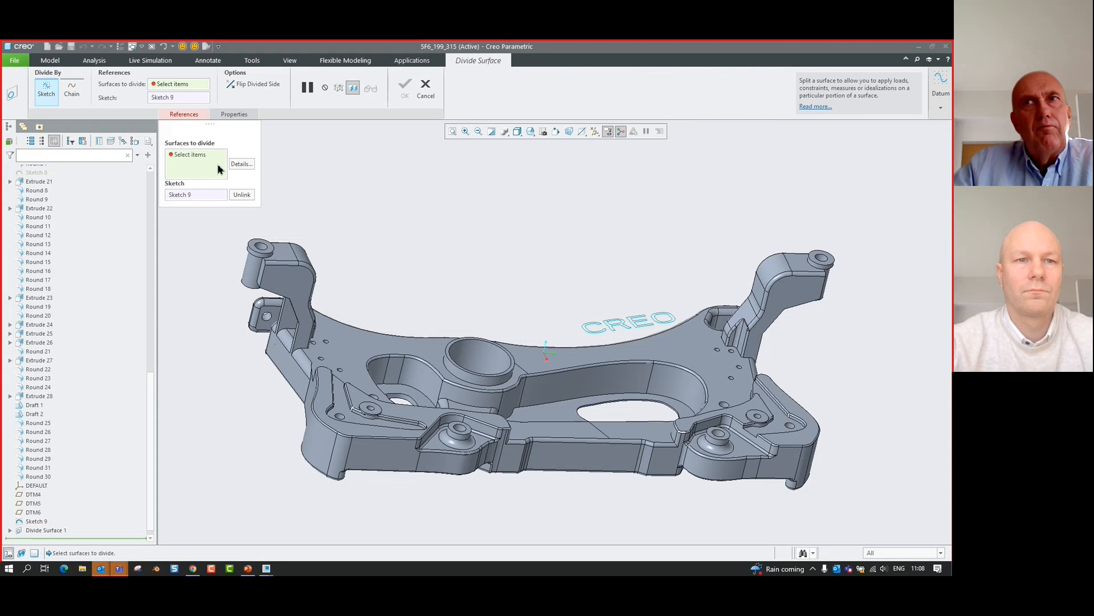
pyautogui.moveTo(508, 264); pyautogui.dragTo(527, 310, button='middle')
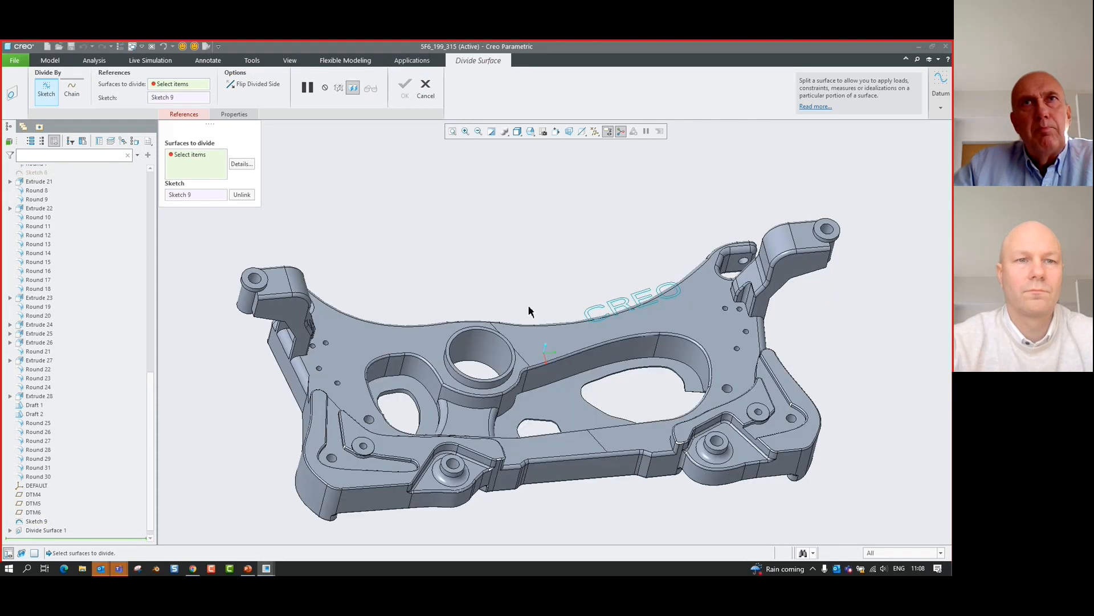
pyautogui.click(562, 351)
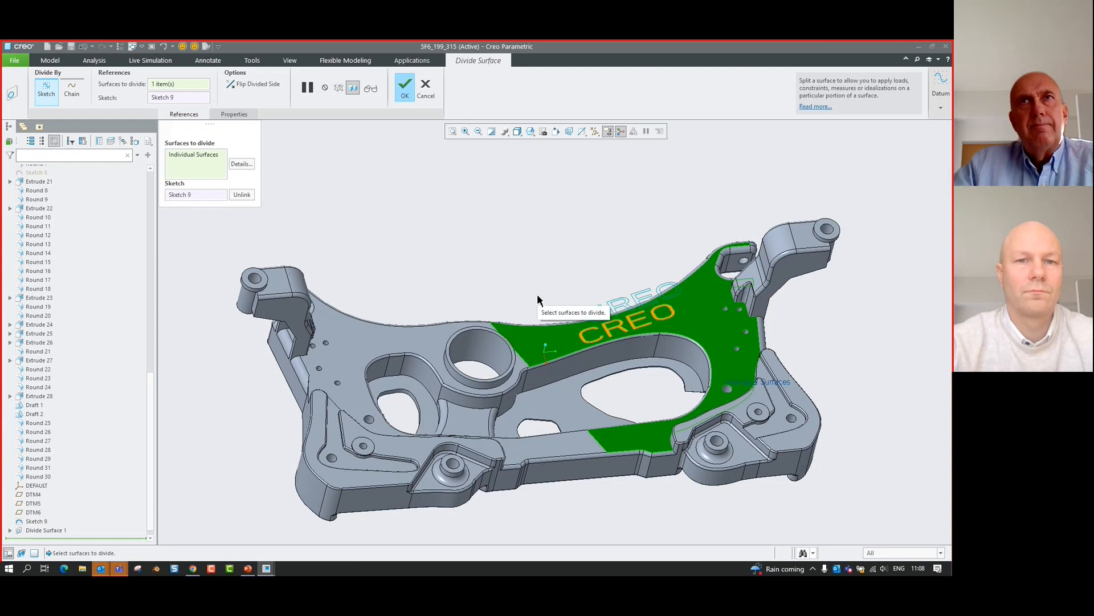
pyautogui.middleClick(538, 297)
pyautogui.scroll(-5, 616, 330)
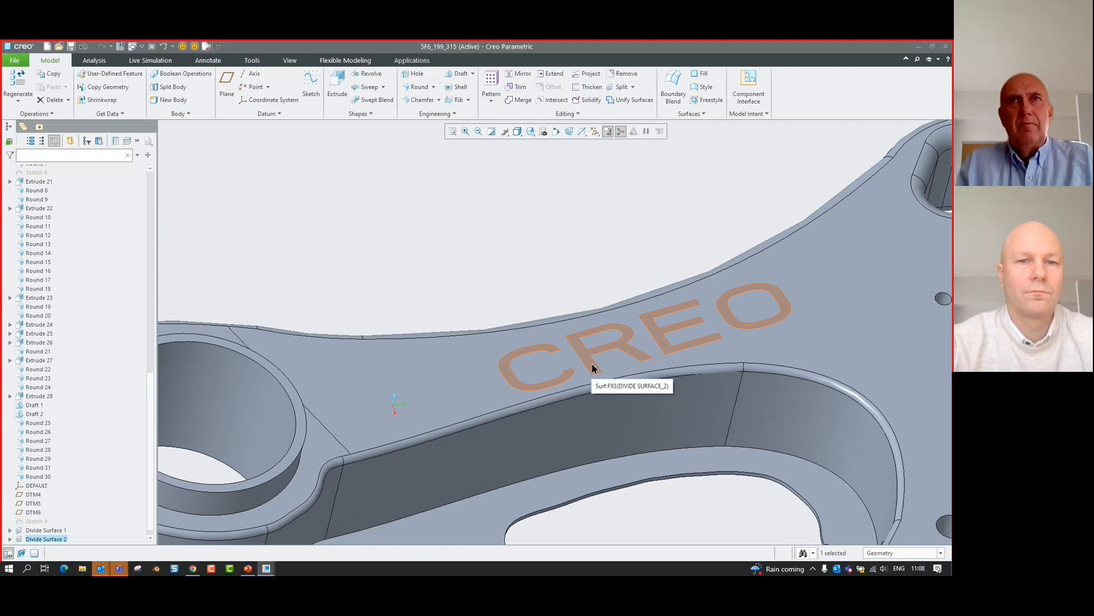
pyautogui.scroll(5, 592, 367)
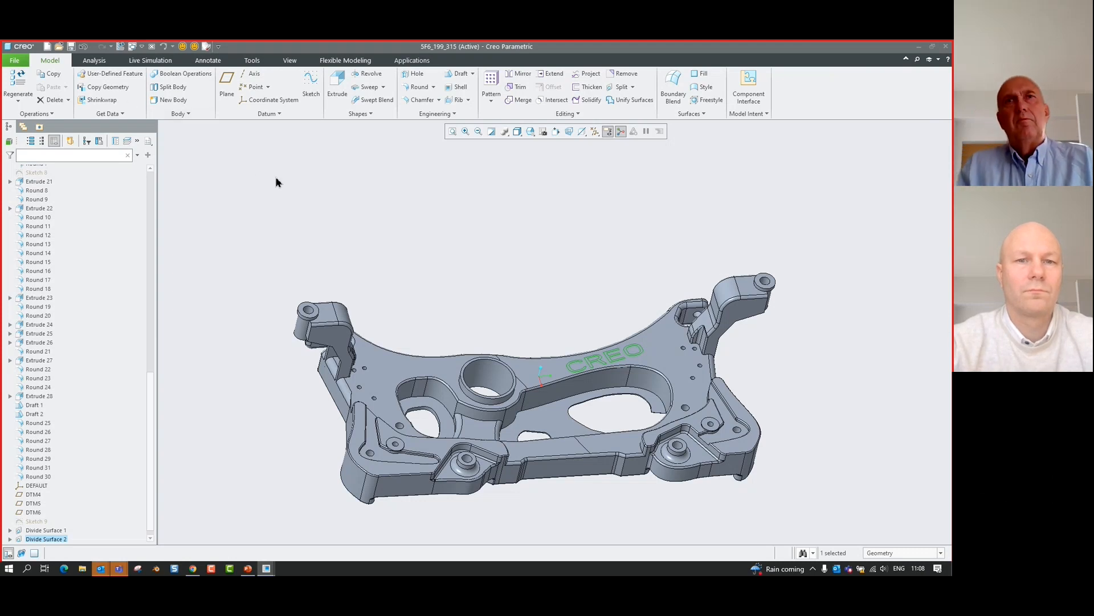
# Add a Fixed constraint to the divided CREO text surface in the live simulation study.
pyautogui.click(150, 60)
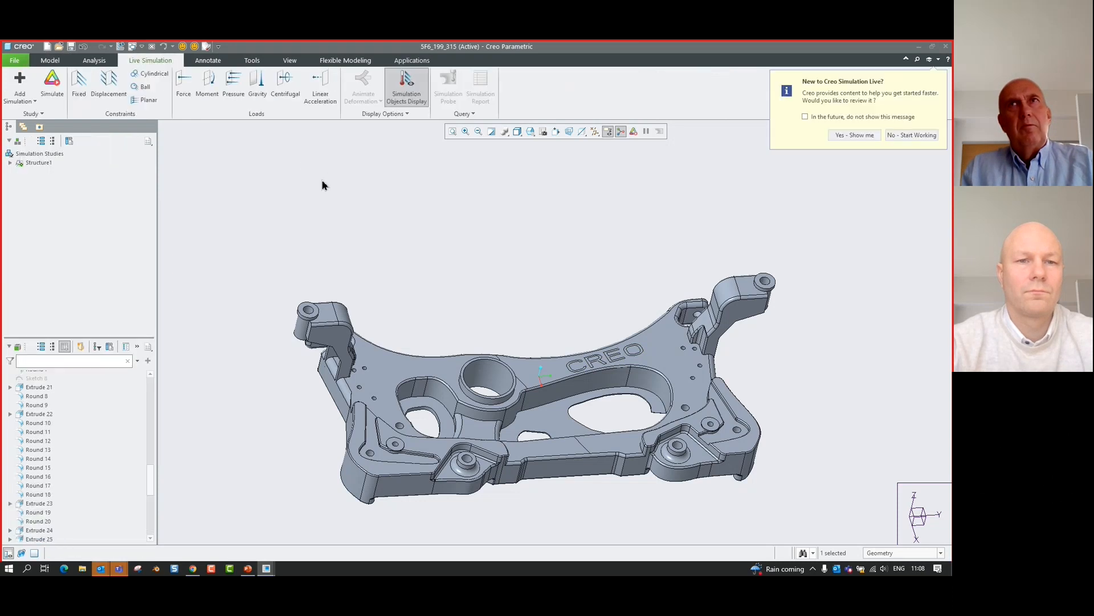
pyautogui.click(81, 104)
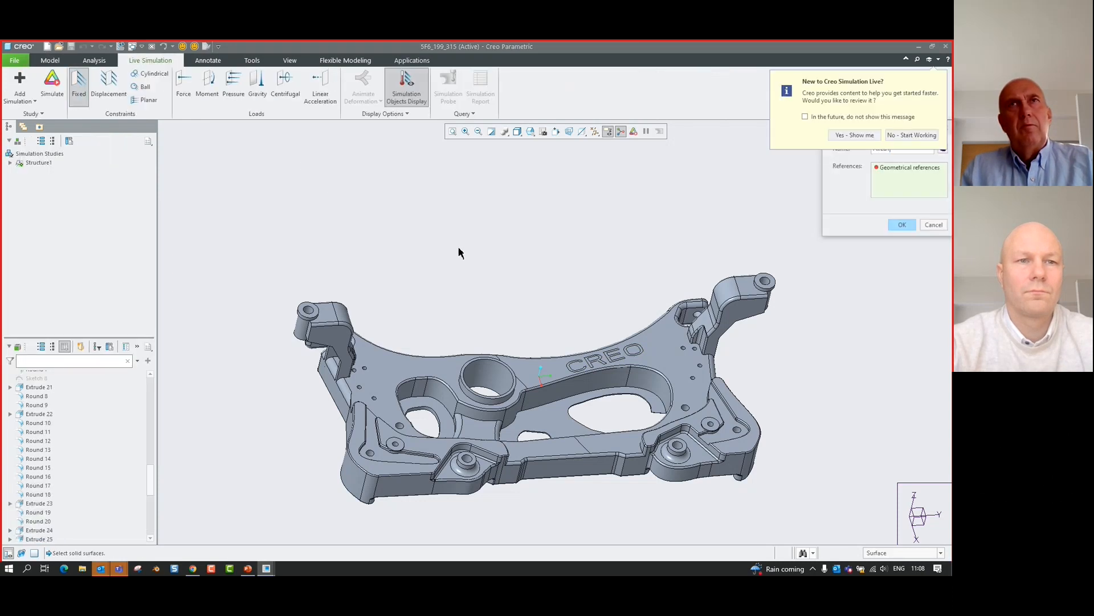
pyautogui.scroll(-3, 568, 358)
pyautogui.click(643, 355)
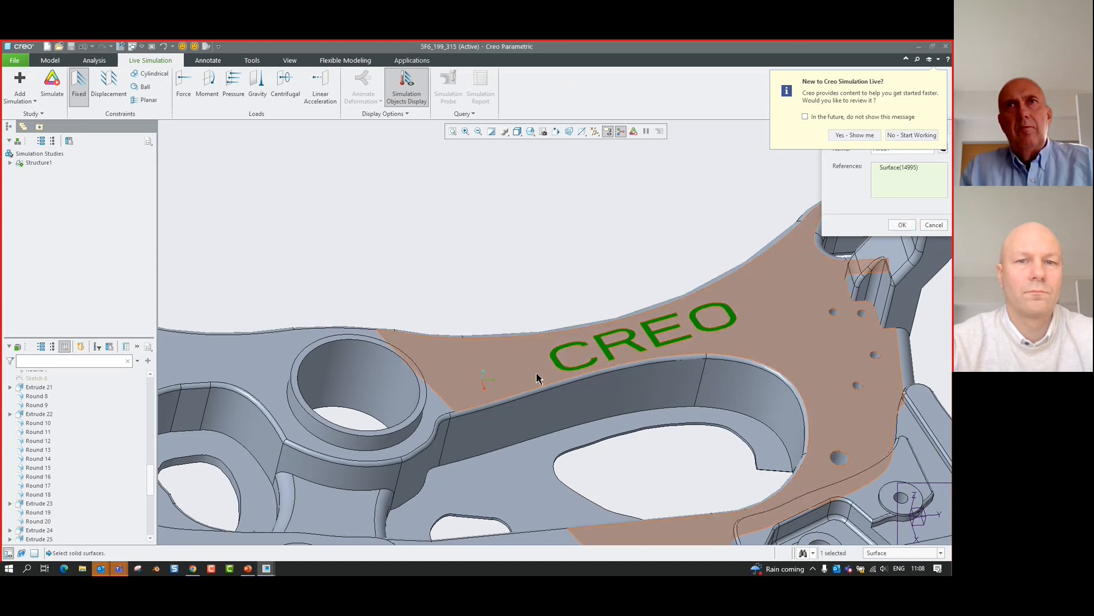
pyautogui.click(901, 224)
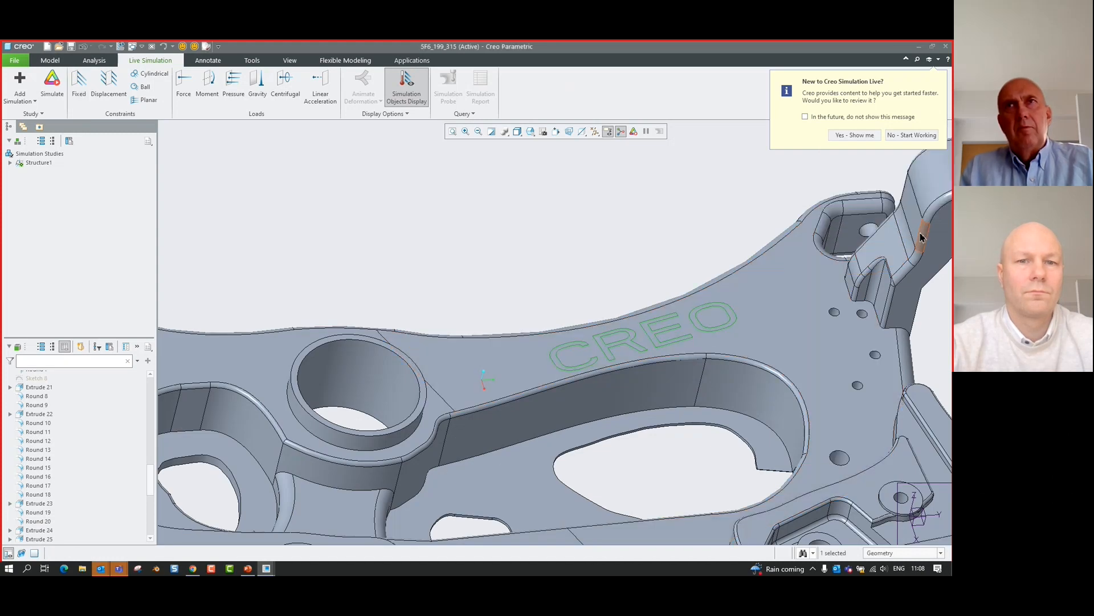
# Switch to the annotation environment and make RIGHT the active annotation plane.
pyautogui.click(208, 63)
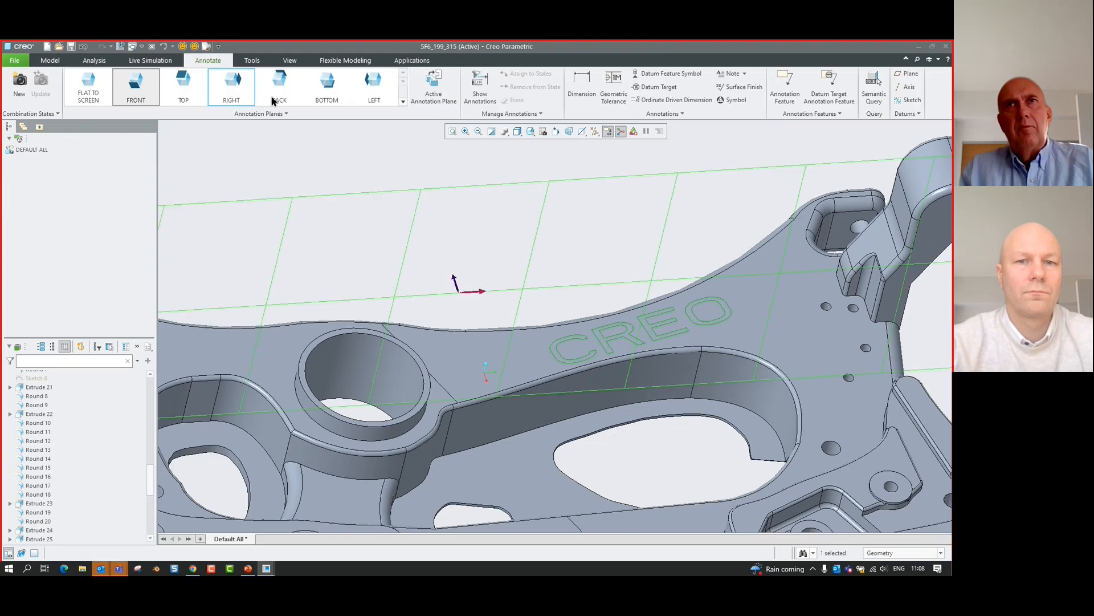
pyautogui.scroll(-5, 538, 222)
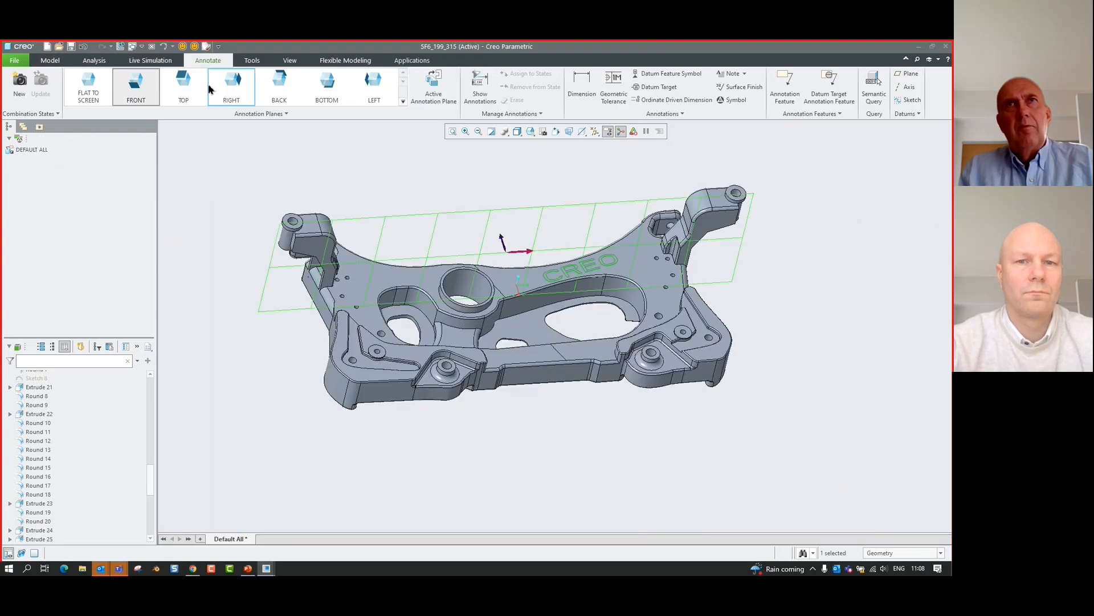
pyautogui.click(238, 98)
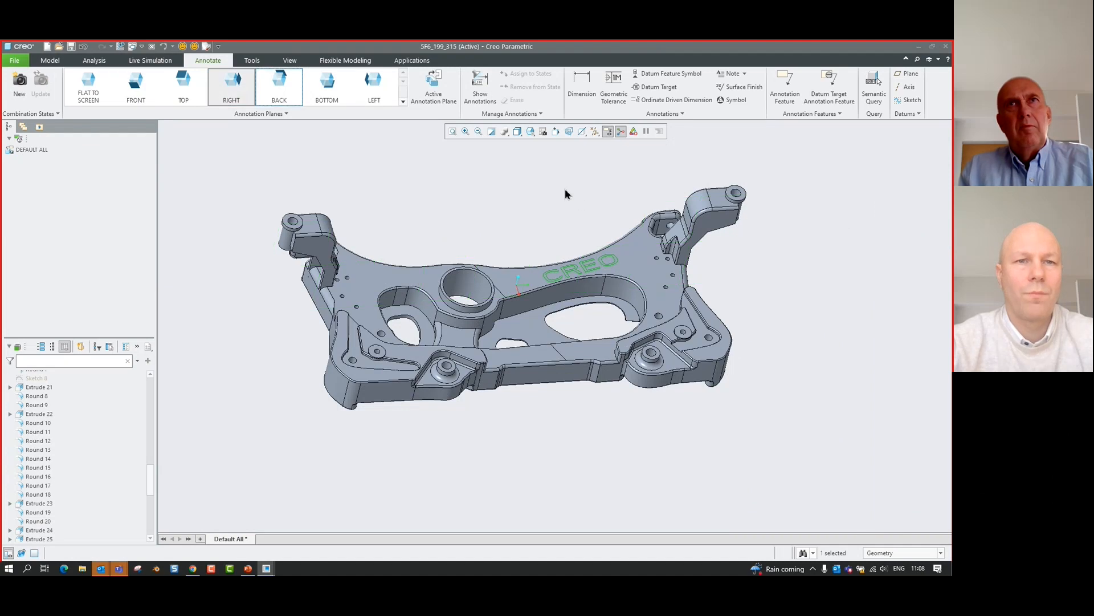
pyautogui.scroll(2, 565, 197)
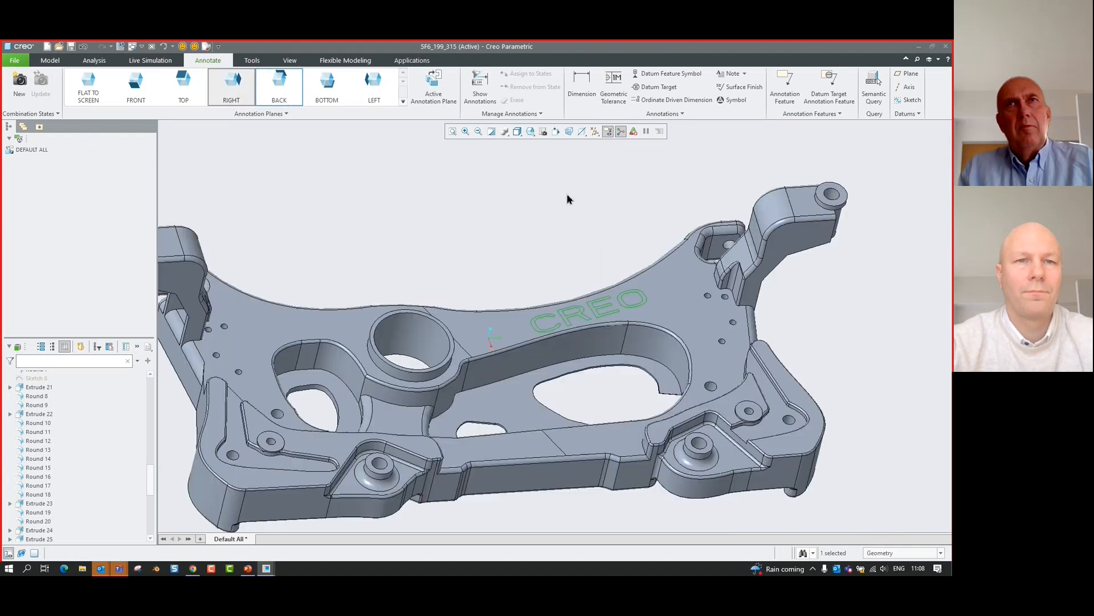
# Attach a position geometric tolerance of 0,01 to the divided CREO text surface and place its frame above the part edge.
pyautogui.click(612, 88)
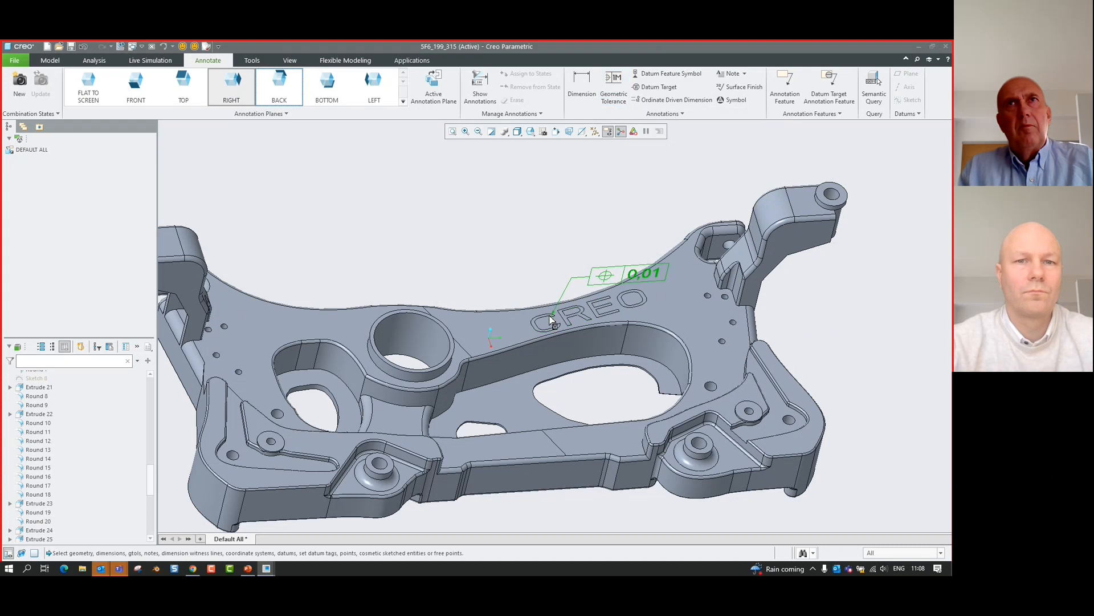
pyautogui.scroll(3, 550, 322)
pyautogui.scroll(3, 548, 321)
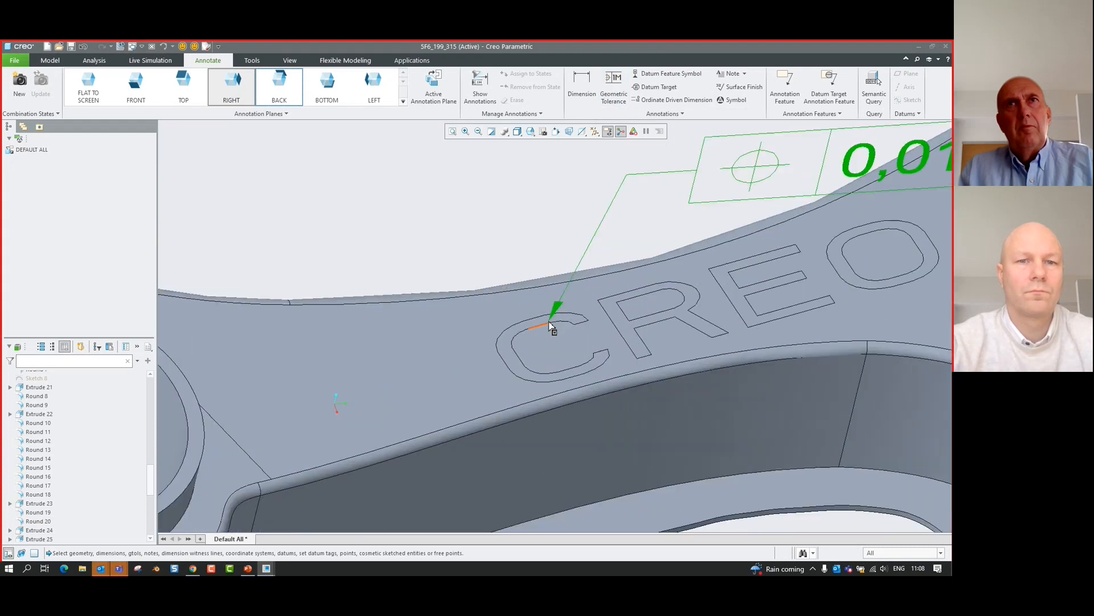
pyautogui.click(551, 323)
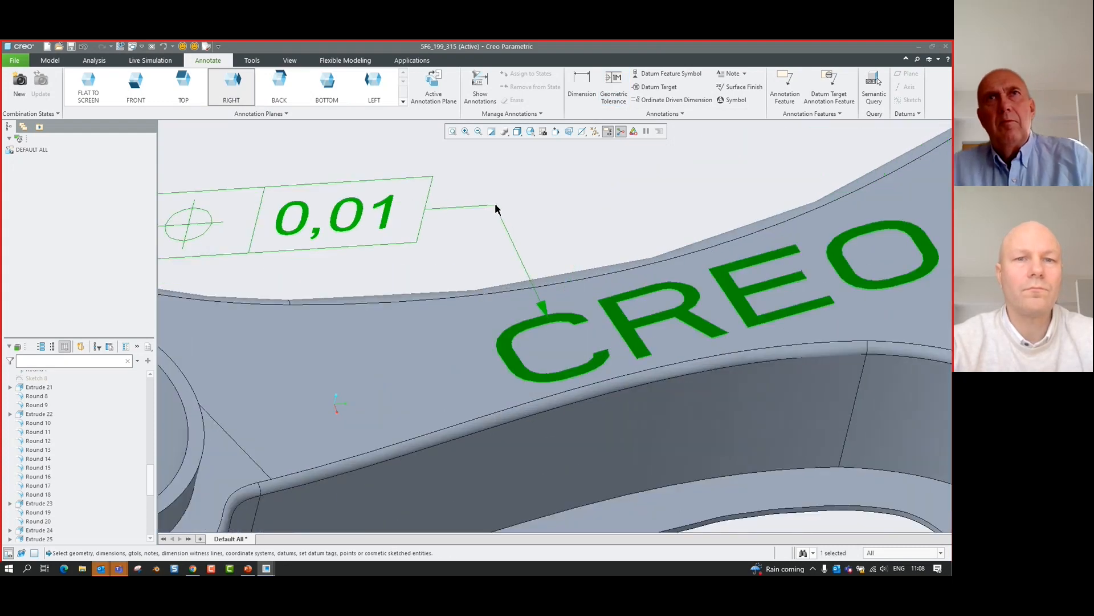
pyautogui.middleClick(509, 205)
pyautogui.click(509, 206)
pyautogui.scroll(-6, 542, 203)
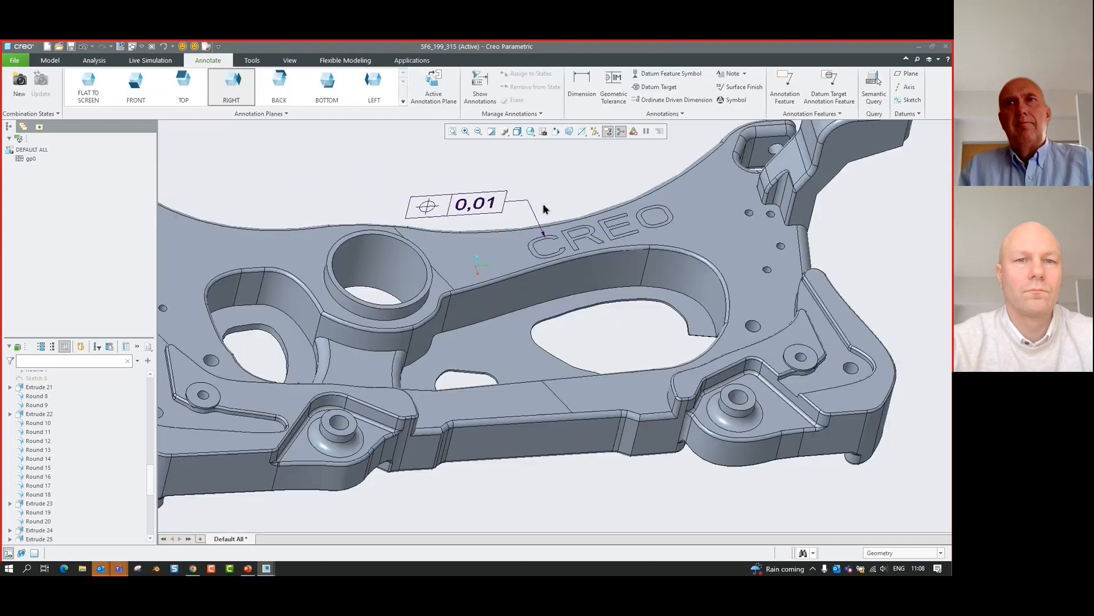
# Move the divided CREO text surface perpendicular to the flat face with the flexible modeling Move tool.
pyautogui.click(341, 64)
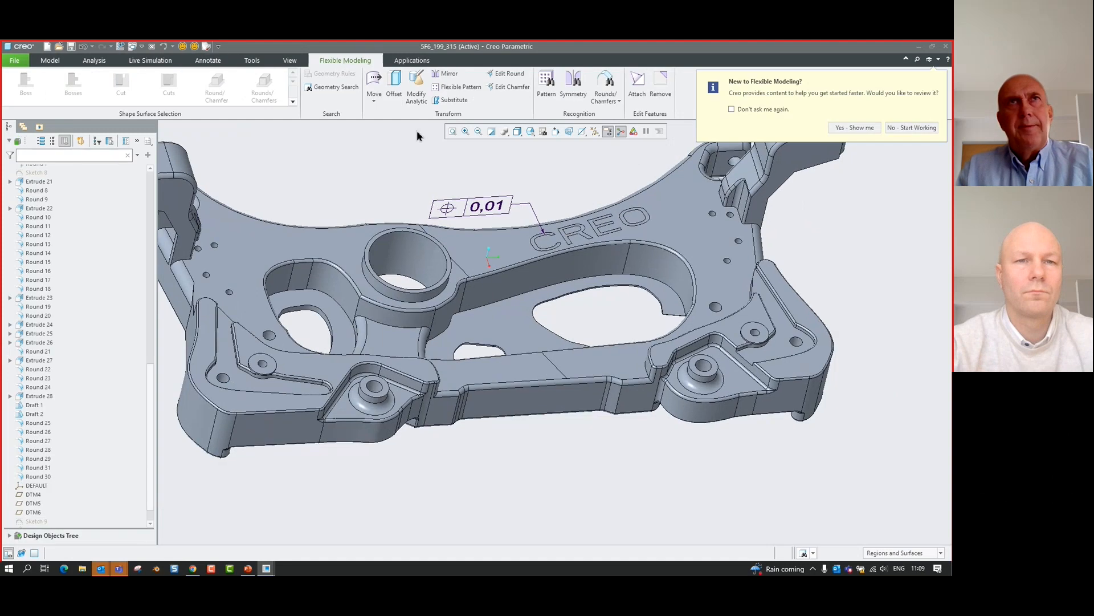
pyautogui.click(912, 127)
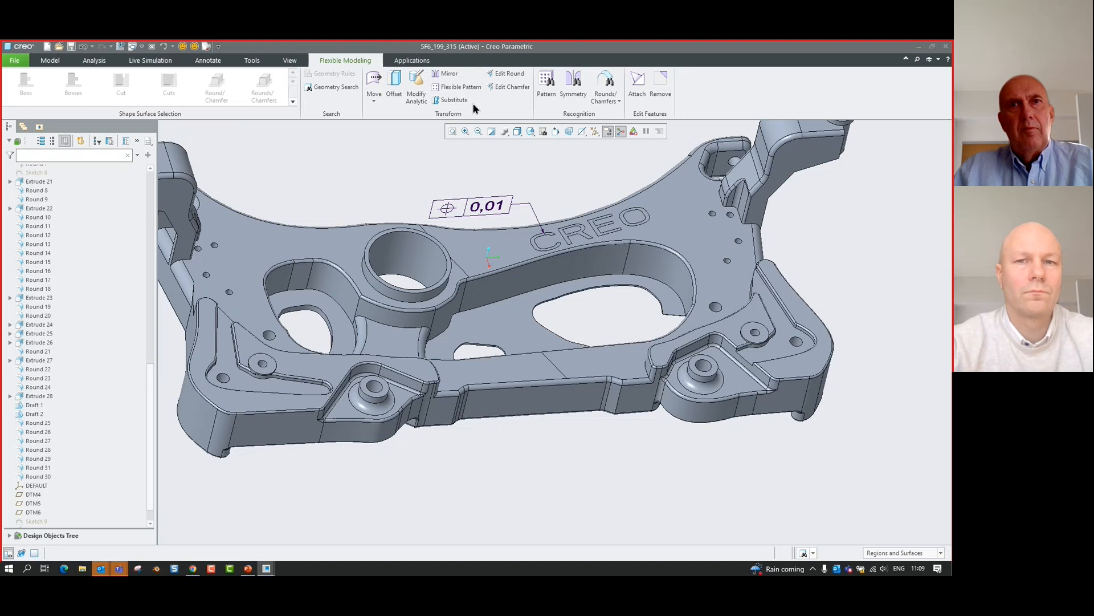
pyautogui.click(381, 85)
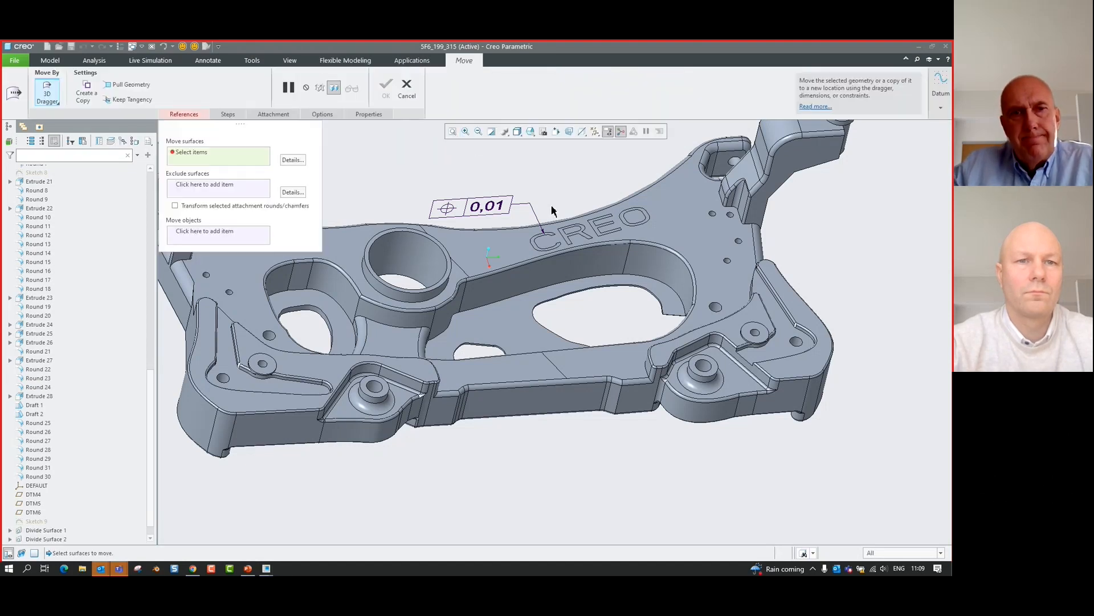
pyautogui.scroll(3, 550, 235)
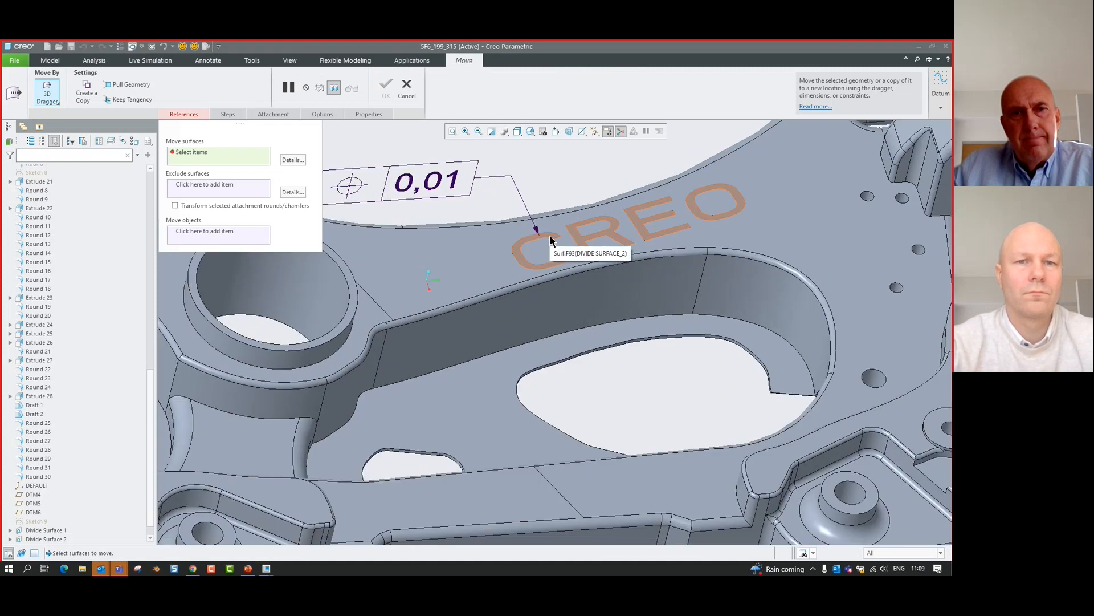
pyautogui.click(550, 240)
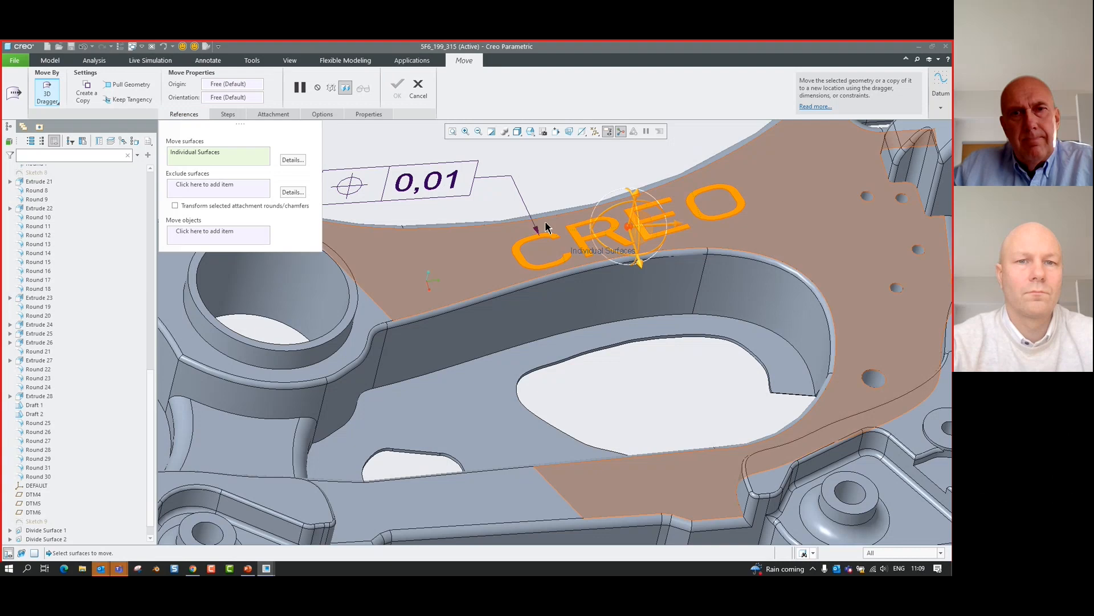
pyautogui.moveTo(640, 195); pyautogui.dragTo(636, 194)
pyautogui.click(572, 178)
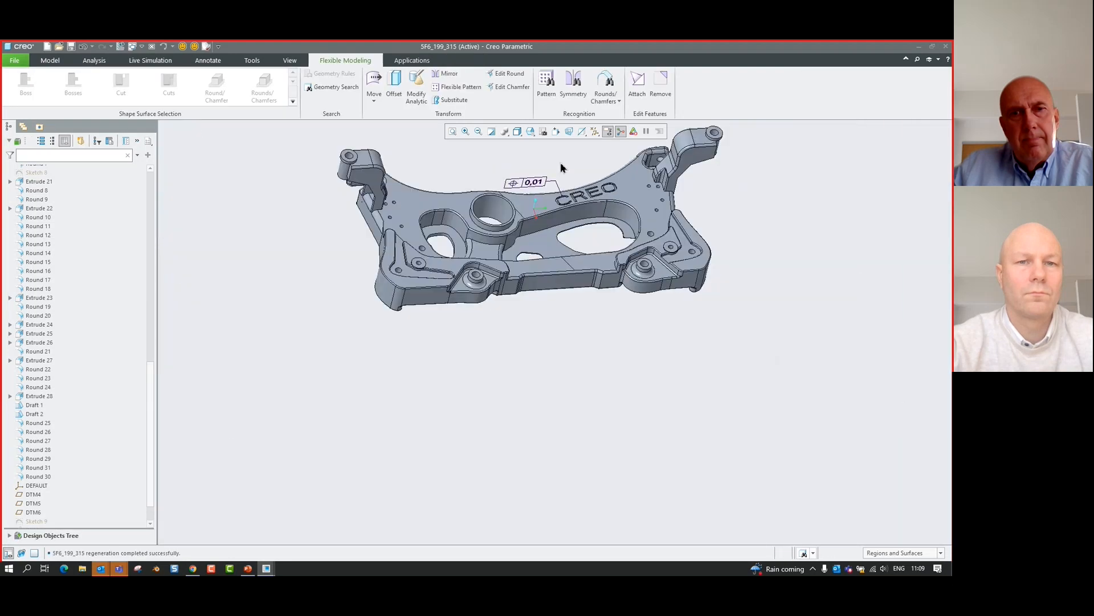
pyautogui.scroll(-1, 561, 164)
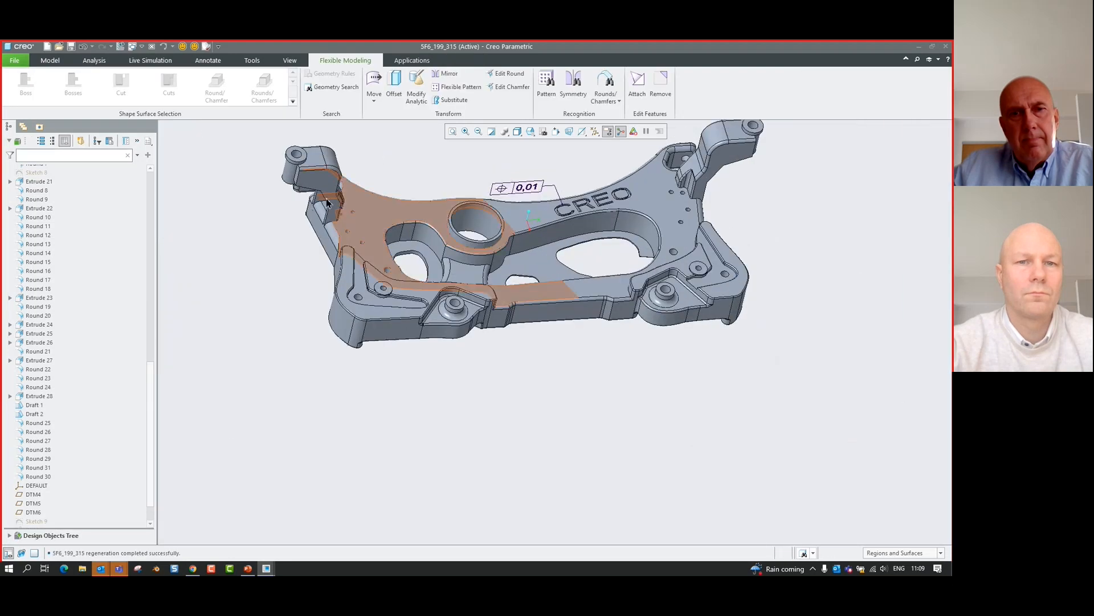
# Unify the split flat face, with the Divide Surface 1 region as target and the adjoining Extrude 1 surface as surface to unify.
pyautogui.click(51, 61)
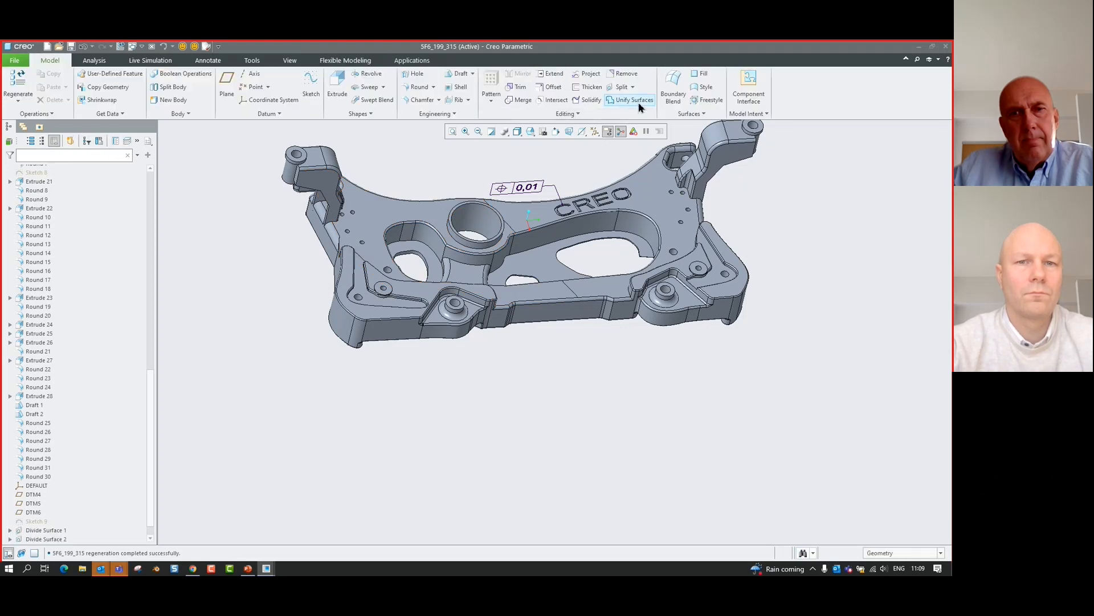
pyautogui.scroll(3, 649, 153)
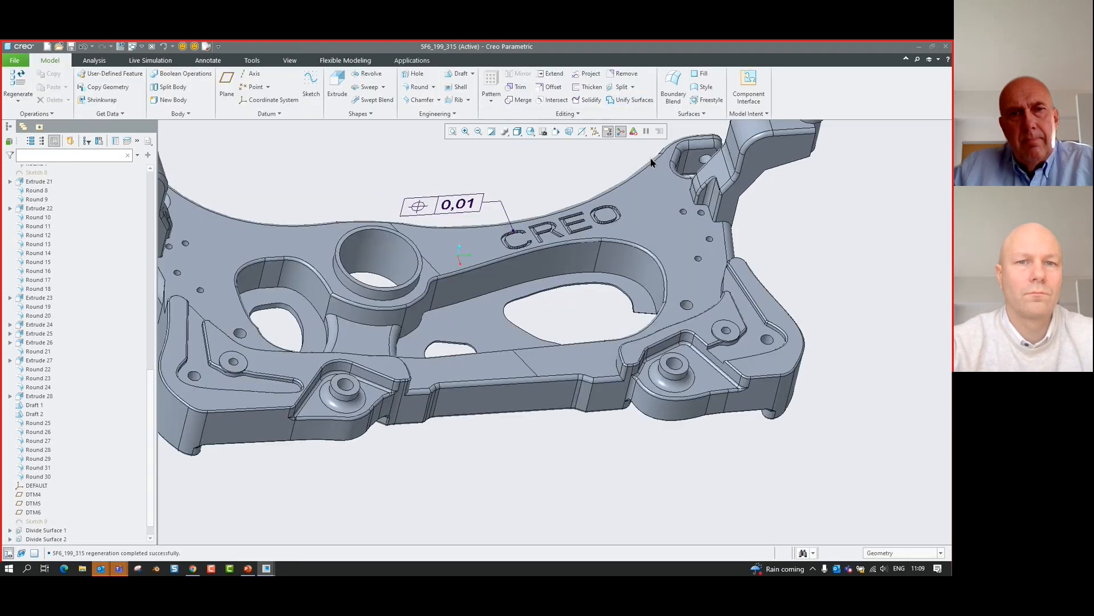
pyautogui.click(629, 101)
pyautogui.scroll(2, 793, 207)
pyautogui.scroll(-1, 796, 214)
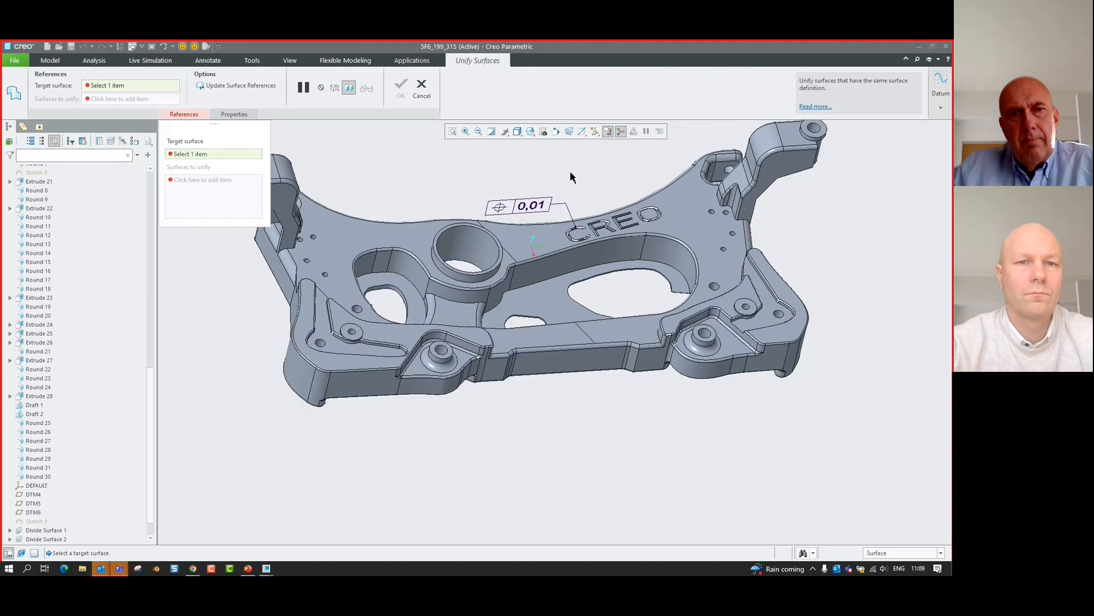
pyautogui.scroll(-1, 573, 177)
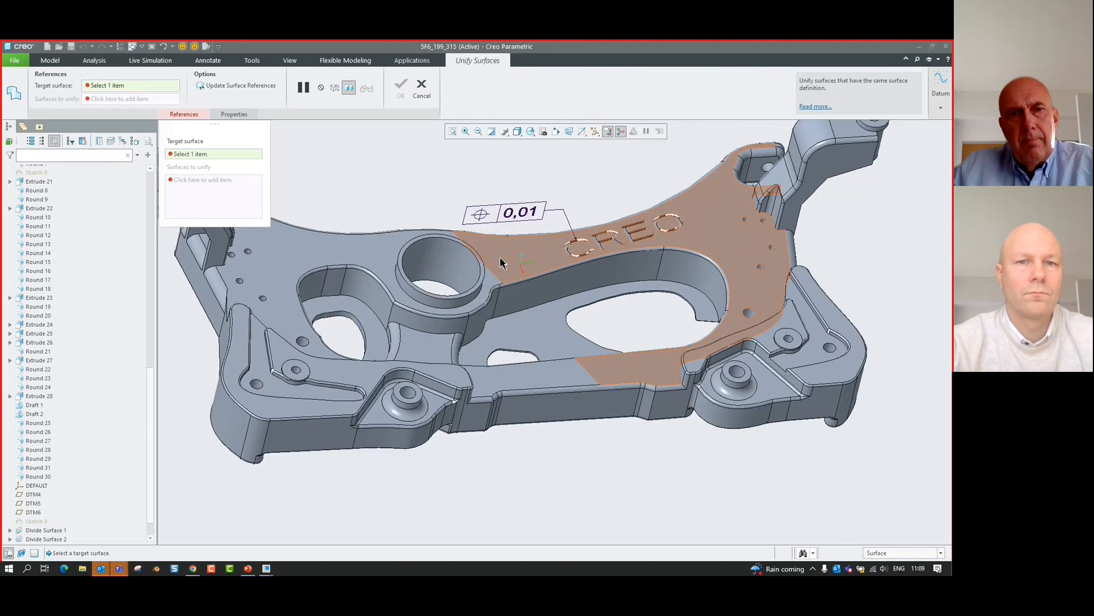
pyautogui.scroll(-2, 639, 230)
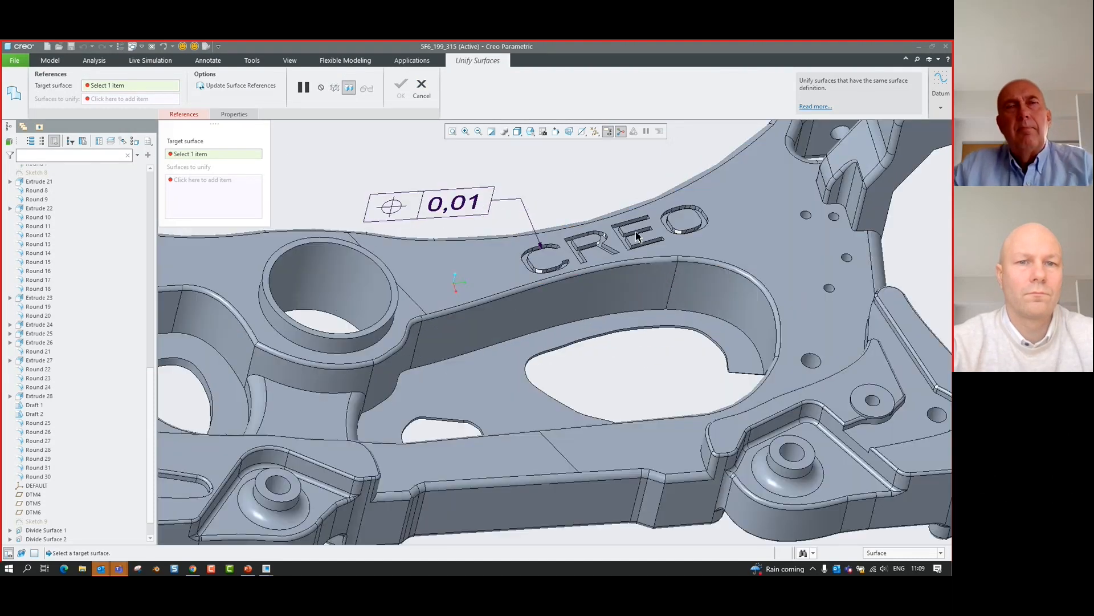
pyautogui.click(506, 285)
pyautogui.scroll(3, 514, 270)
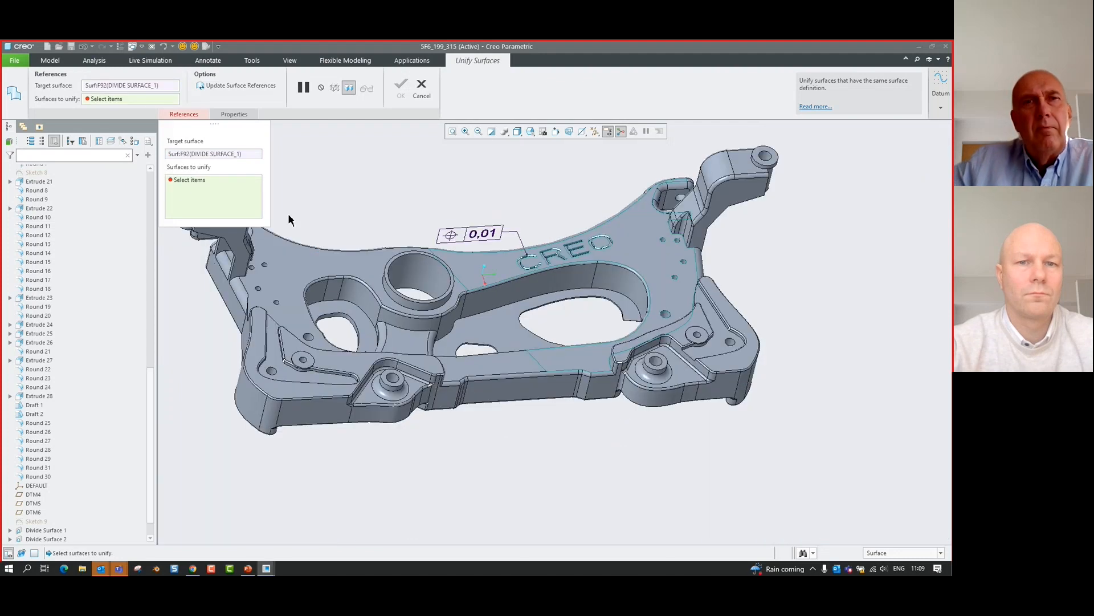
pyautogui.click(367, 276)
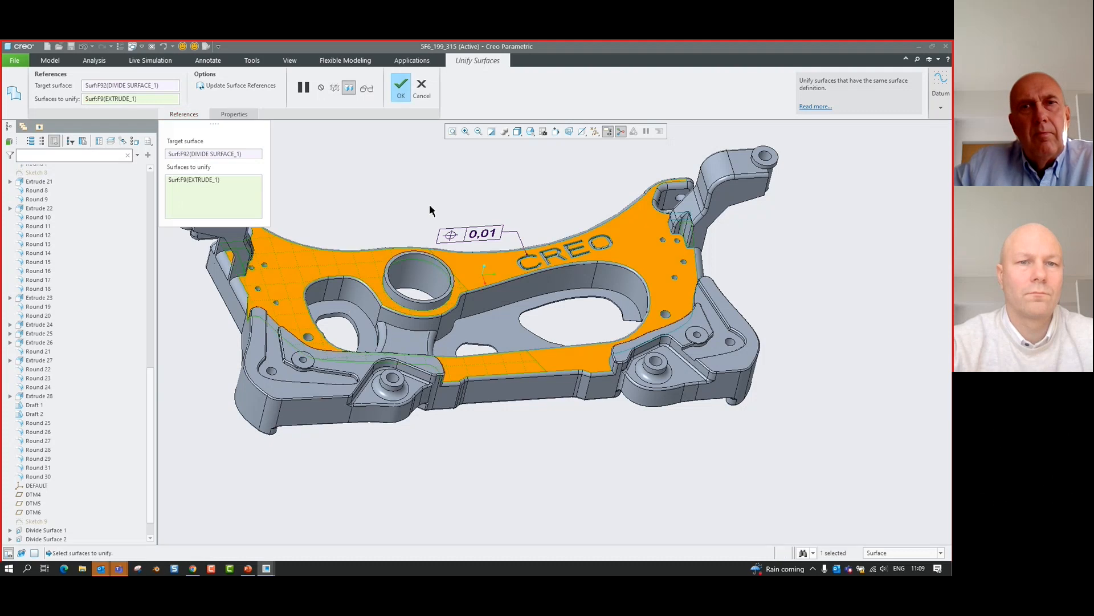
pyautogui.scroll(2, 403, 203)
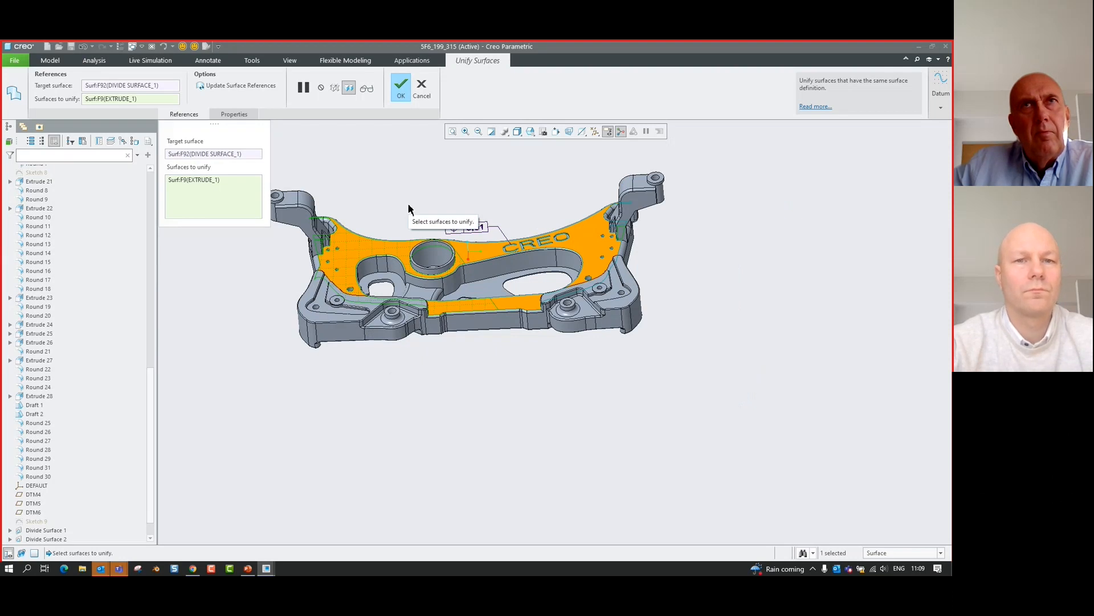
pyautogui.middleClick(409, 208)
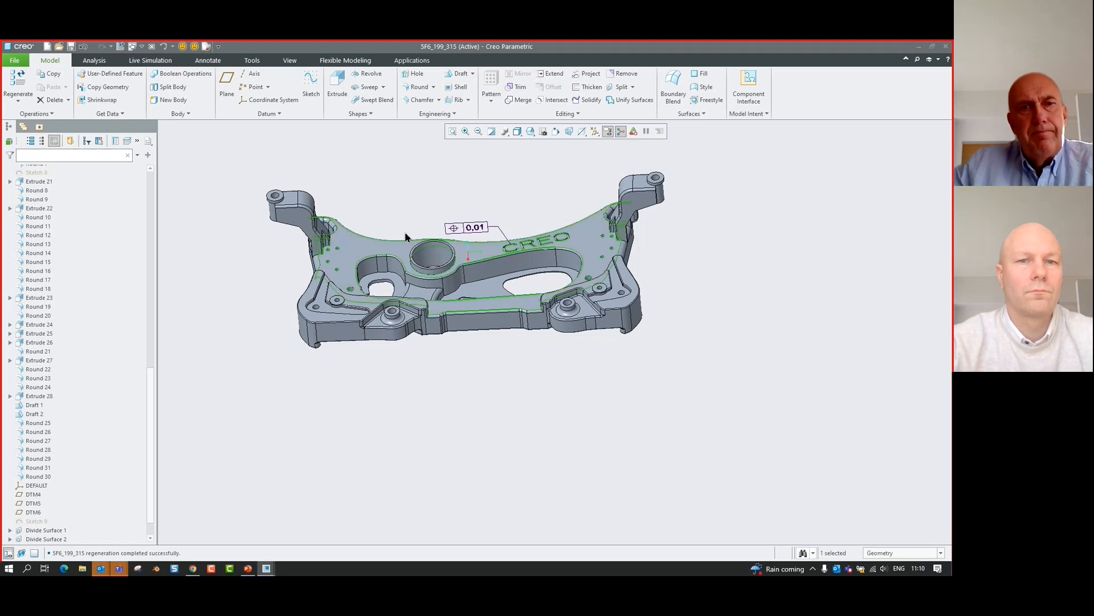
# Redefine Unify Surfaces 1 with the Extrude 1 surface as target and the region around the CREO text as surface to unify.
pyautogui.scroll(-1, 73, 518)
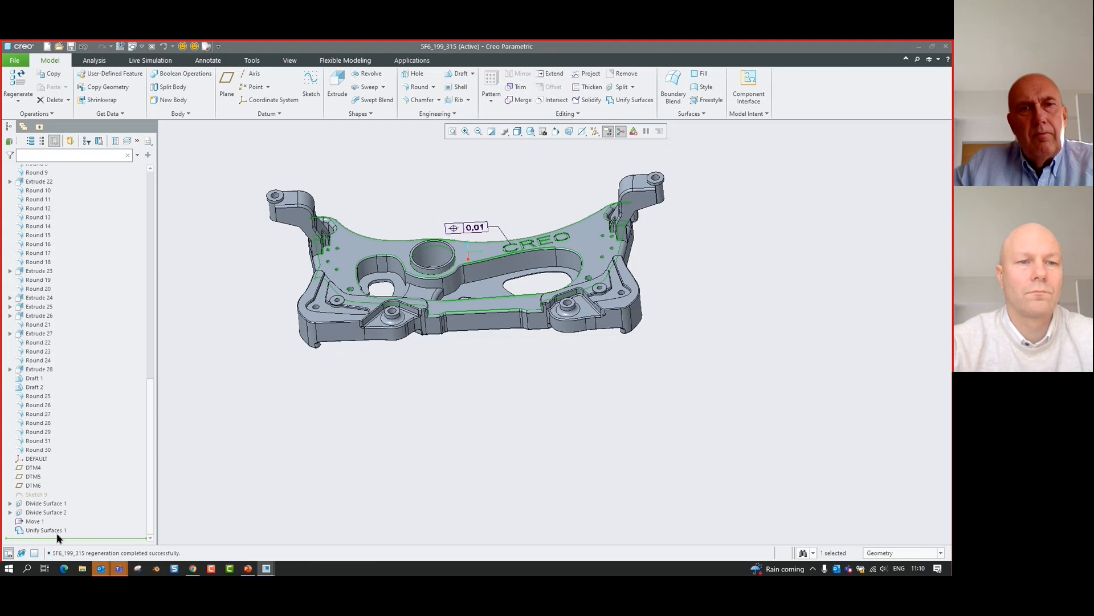
pyautogui.click(56, 532)
pyautogui.click(62, 488)
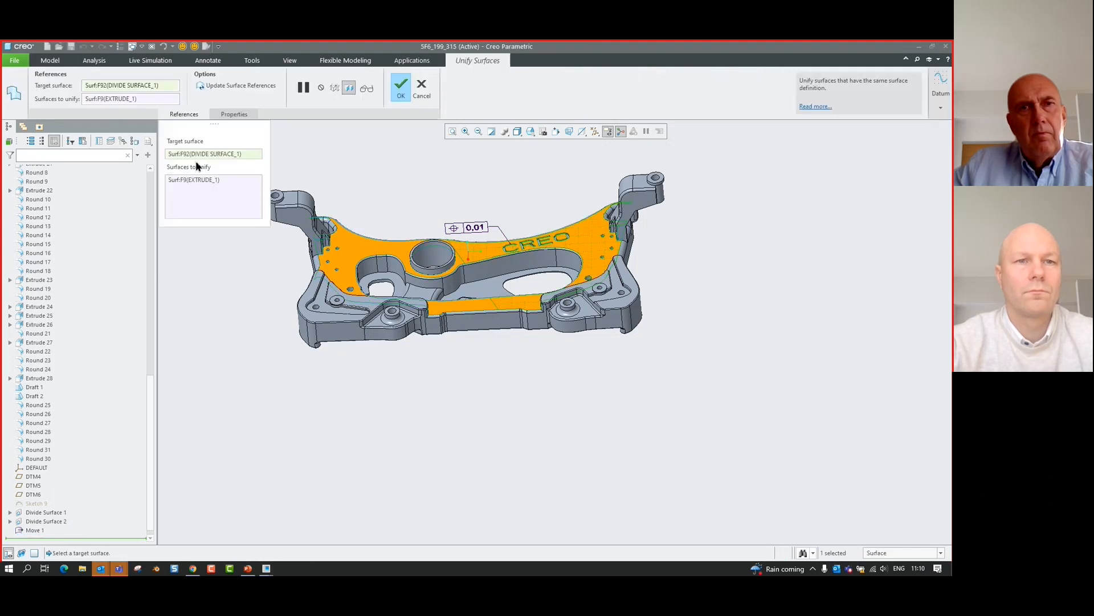
pyautogui.rightClick(214, 155)
pyautogui.click(226, 160)
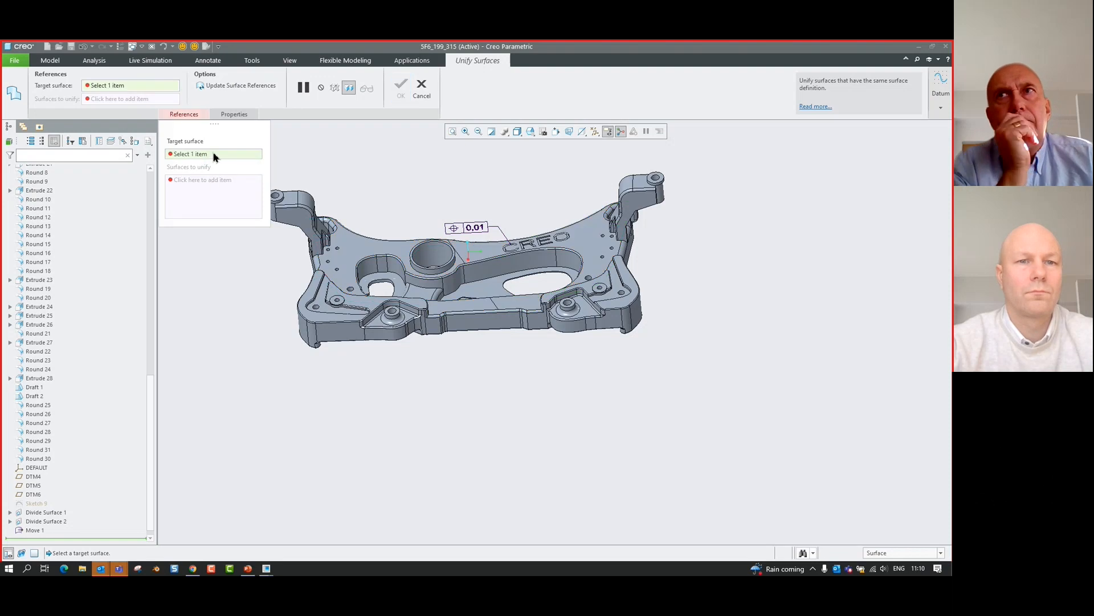
pyautogui.click(385, 251)
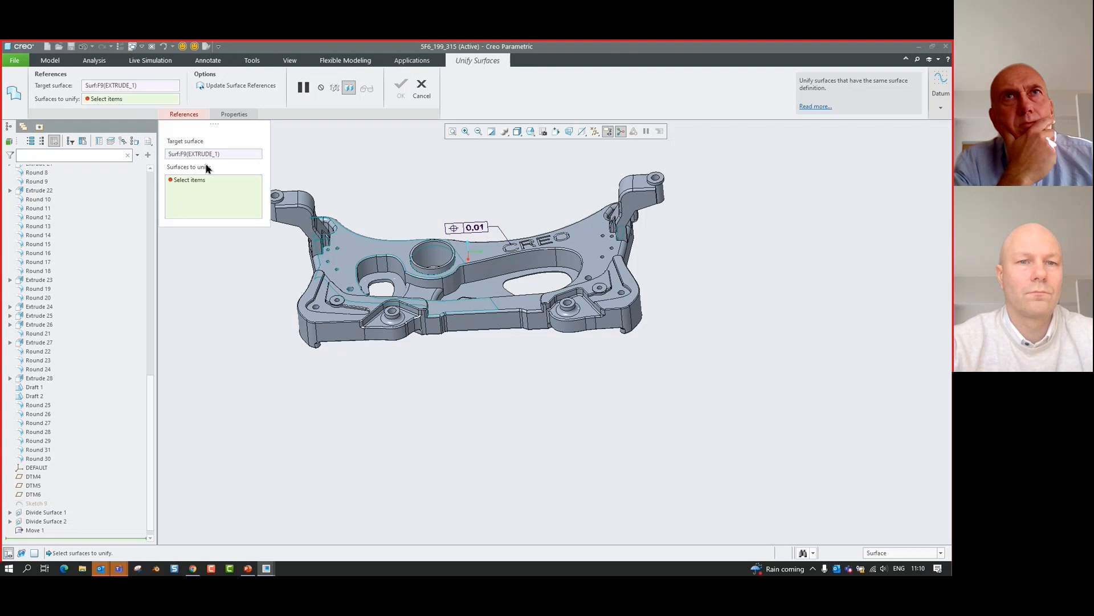
pyautogui.click(495, 258)
pyautogui.middleClick(496, 215)
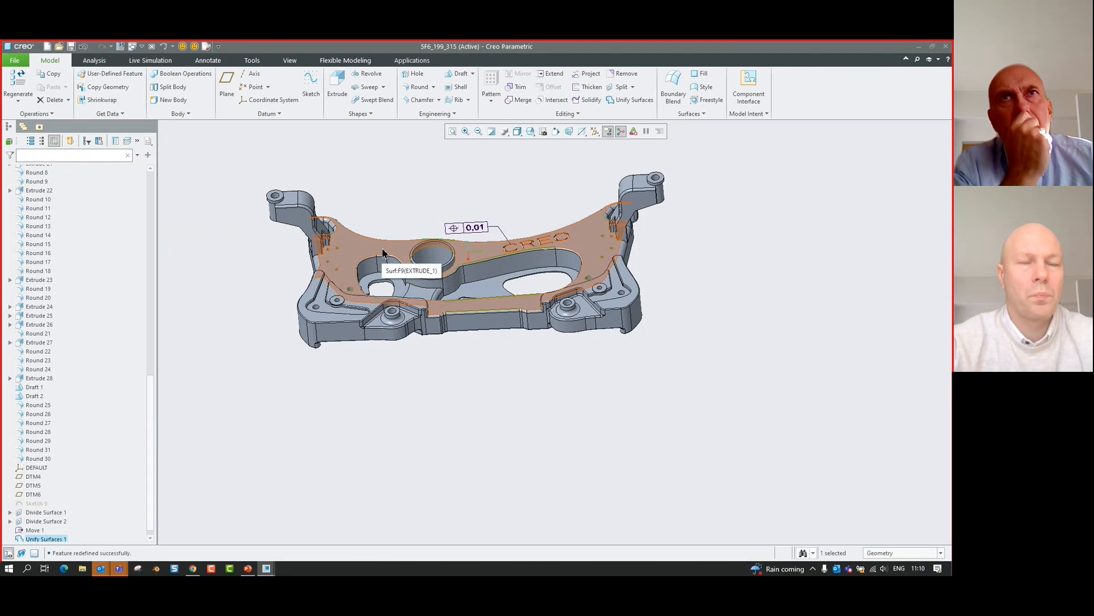
pyautogui.click(396, 196)
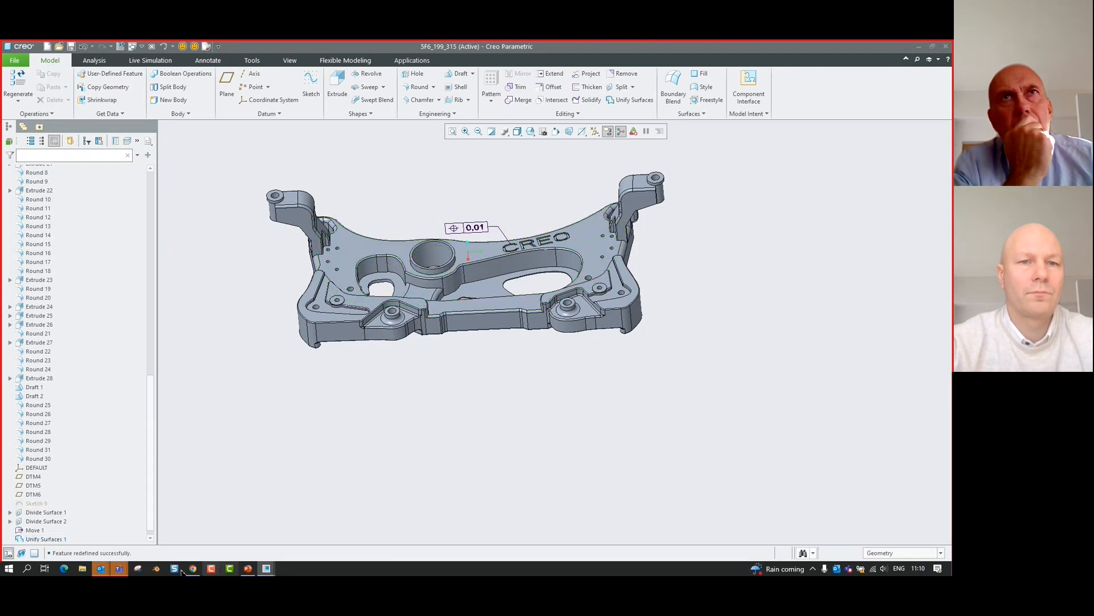
# Switch to the PowerPoint presentation and review the use case examples slide.
pyautogui.click(251, 568)
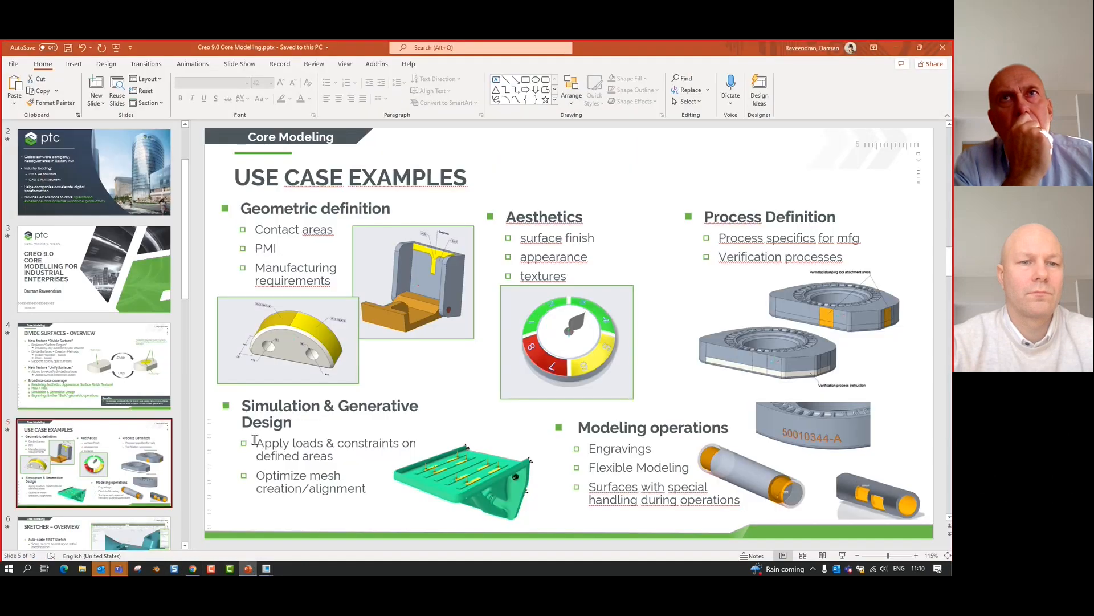
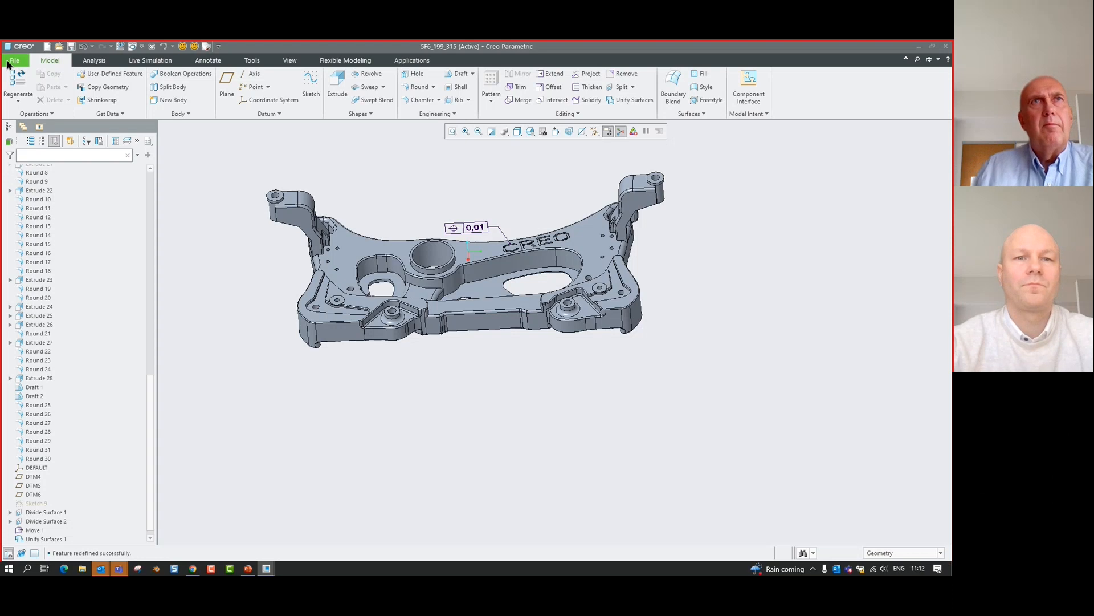
# Create a new part in Creo and turn on the datum plane display.
pyautogui.click(47, 49)
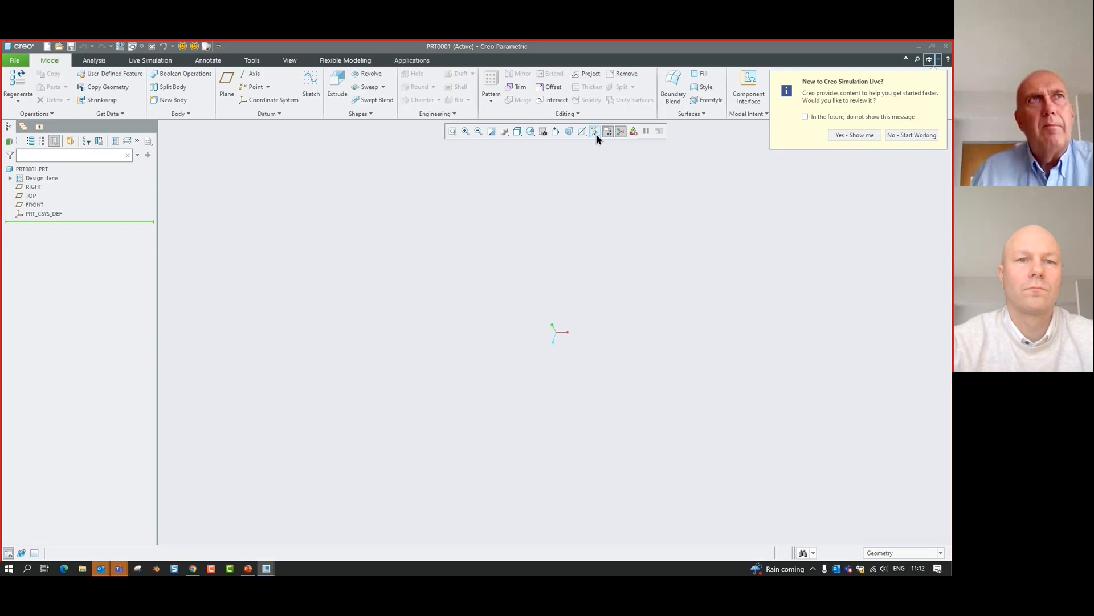
pyautogui.click(597, 135)
pyautogui.click(638, 190)
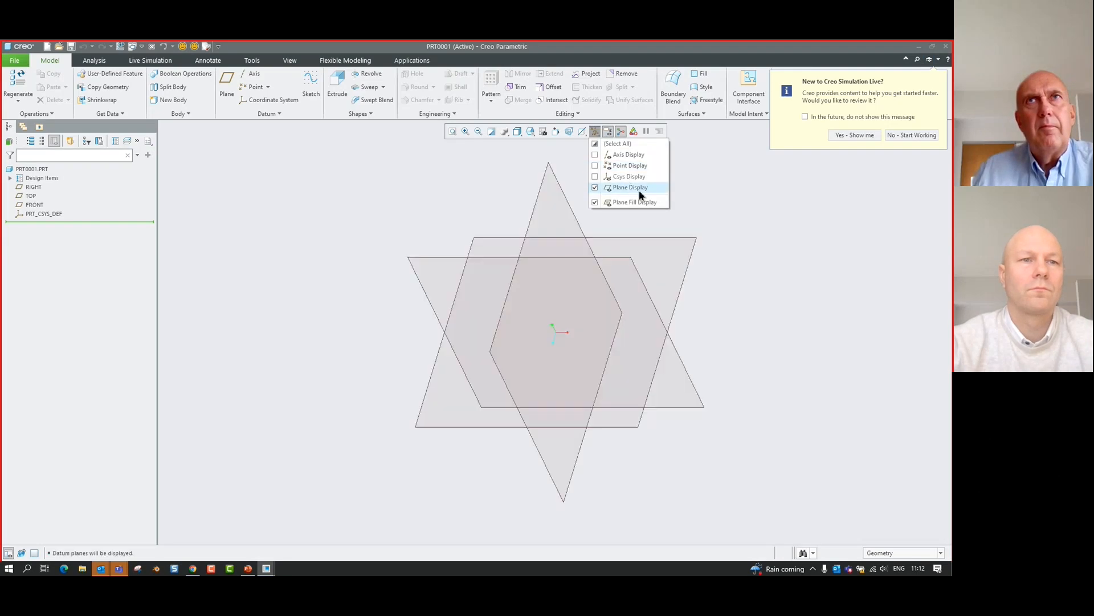
# Start a sketch on a datum plane and draw the stepped outline, starting with a slanted edge and ending on the horizontal reference.
pyautogui.click(566, 207)
pyautogui.click(569, 185)
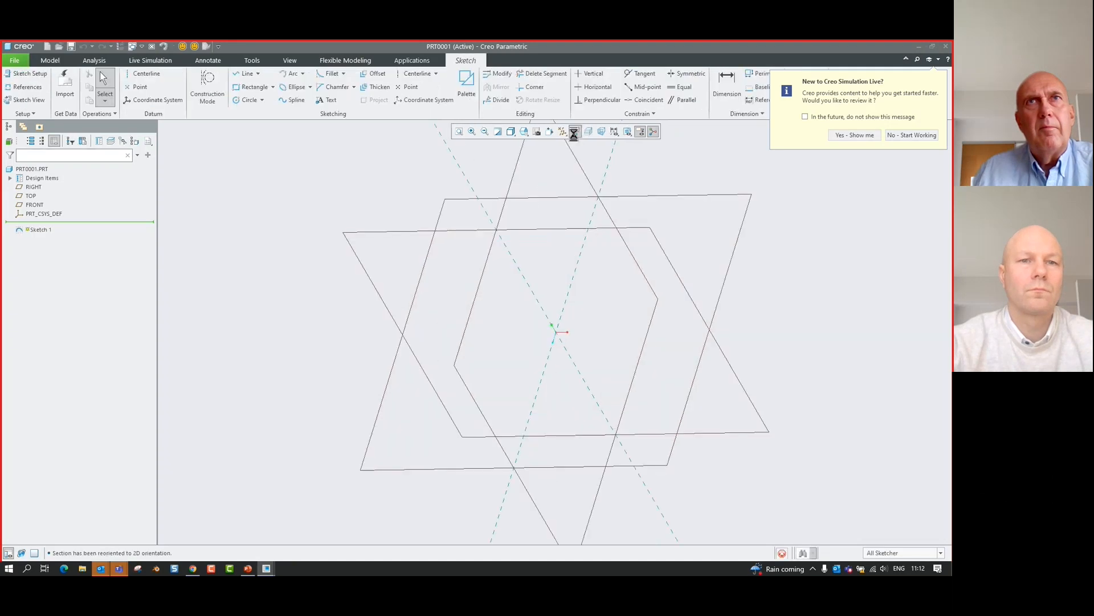
pyautogui.click(247, 74)
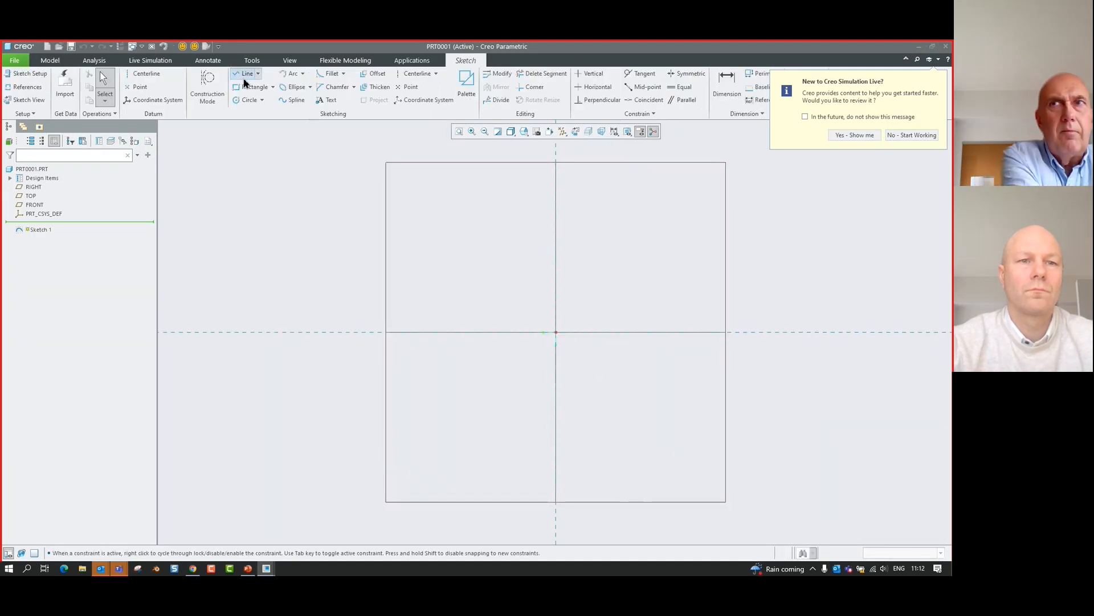
pyautogui.click(391, 332)
pyautogui.click(407, 269)
pyautogui.click(435, 268)
pyautogui.click(435, 226)
pyautogui.click(477, 226)
pyautogui.click(478, 282)
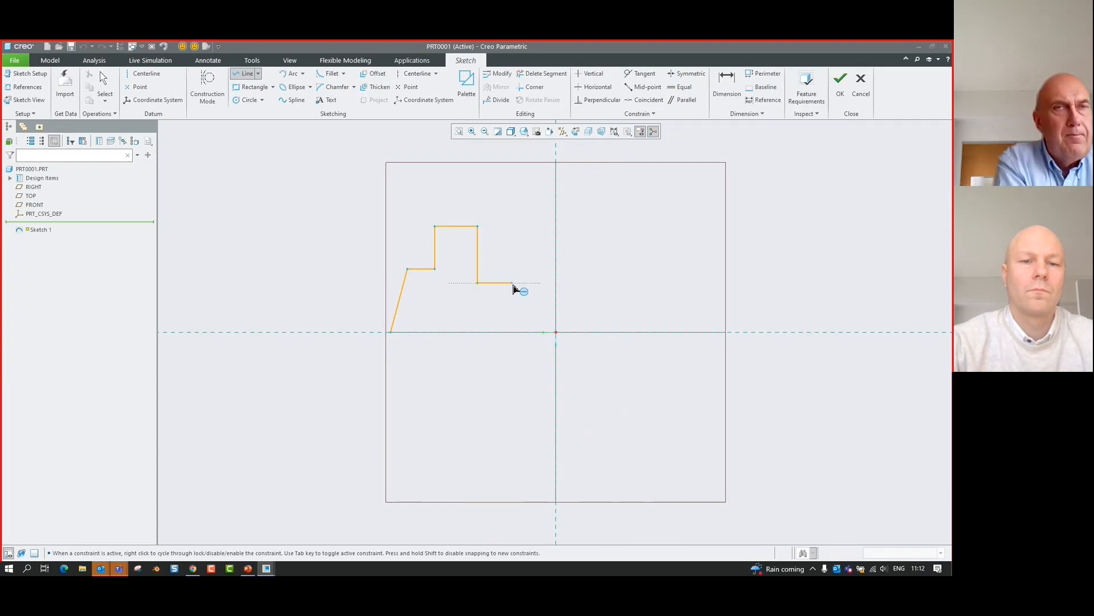
pyautogui.click(513, 283)
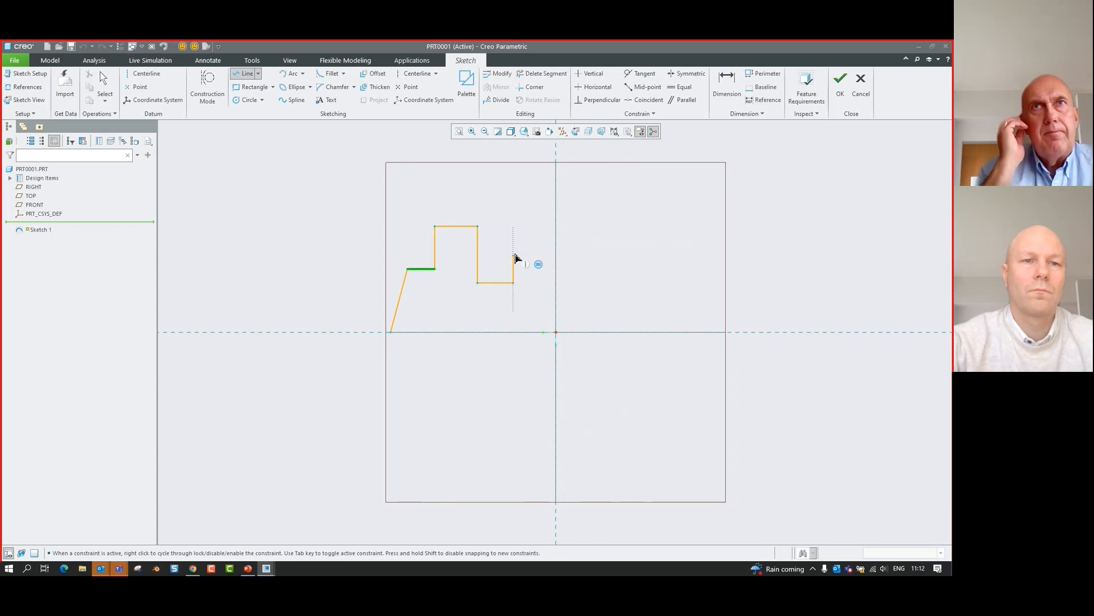
pyautogui.click(513, 212)
pyautogui.click(556, 212)
pyautogui.click(557, 311)
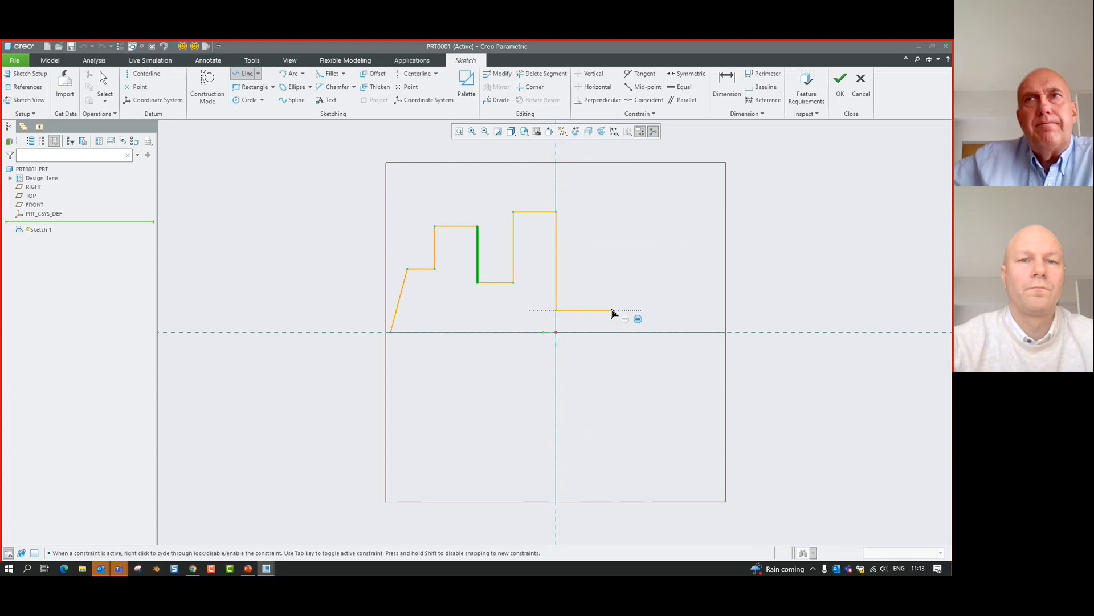
pyautogui.click(645, 310)
pyautogui.click(646, 332)
pyautogui.middleClick(648, 341)
# Close the stepped profile with a base line about 381.5 long along the horizontal reference.
pyautogui.click(645, 334)
pyautogui.click(392, 333)
pyautogui.middleClick(458, 362)
pyautogui.middleClick(456, 359)
pyautogui.scroll(-2, 508, 316)
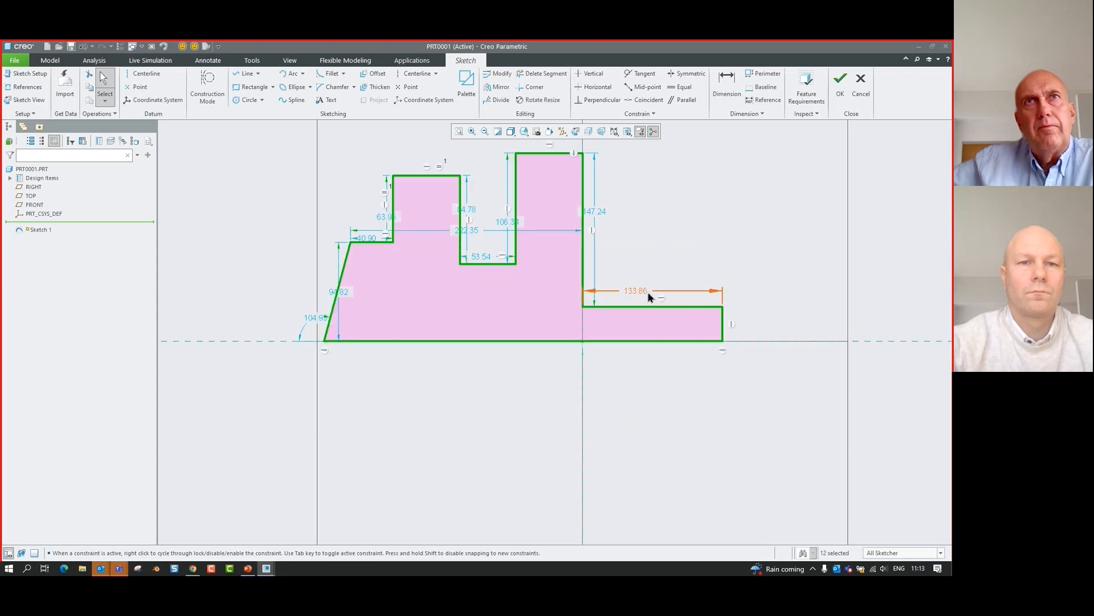
pyautogui.scroll(4, 647, 292)
pyautogui.scroll(-2, 654, 264)
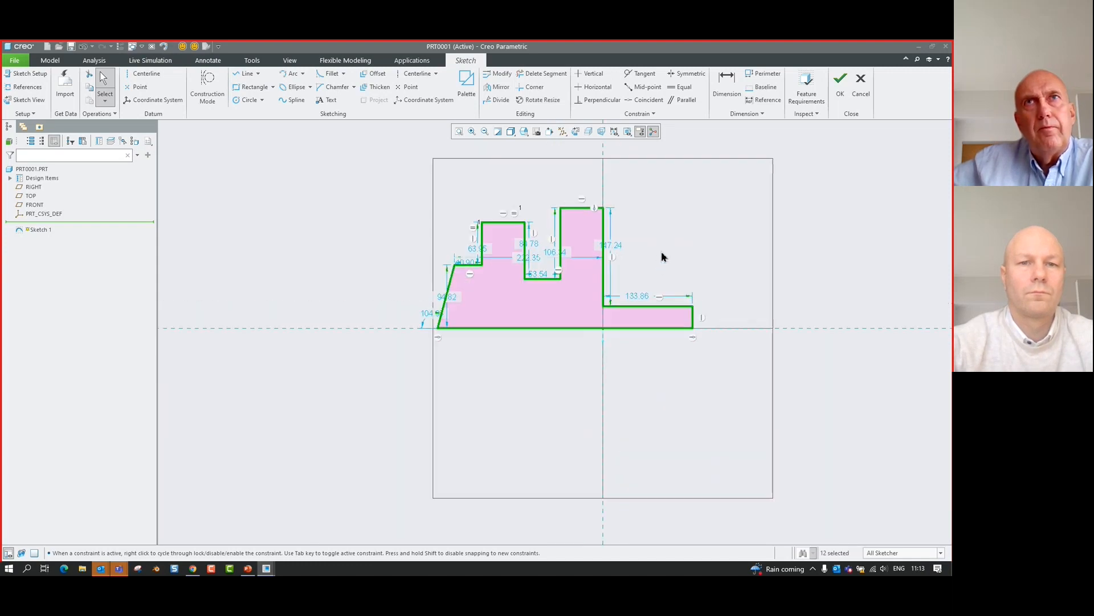
pyautogui.scroll(-1, 620, 251)
# Move the height dimension of the tallest step's long vertical edge farther out from the profile.
pyautogui.click(610, 250)
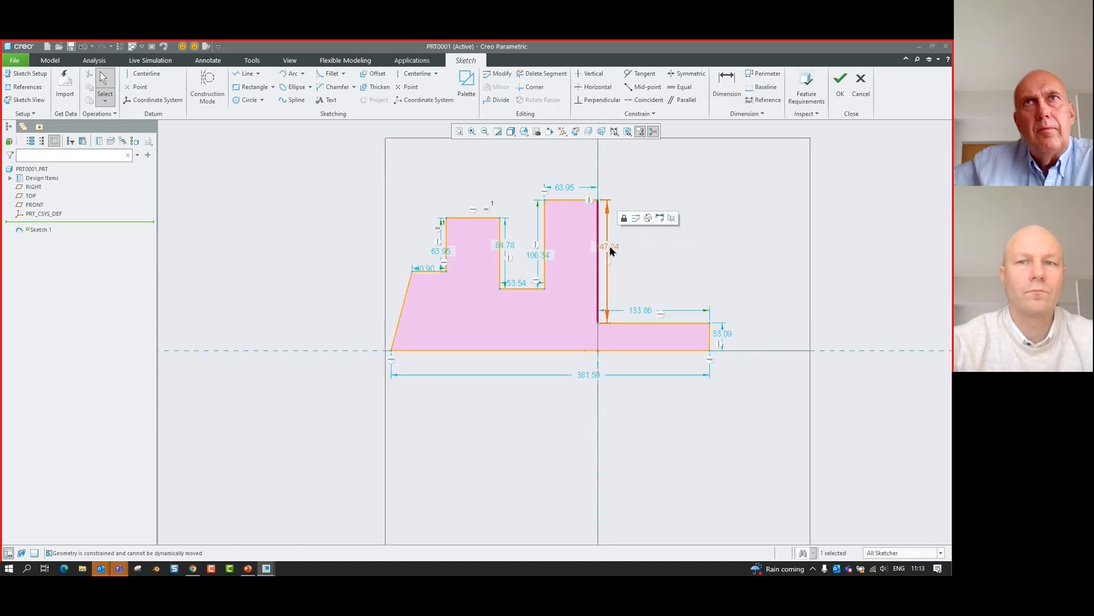
pyautogui.scroll(-1, 648, 244)
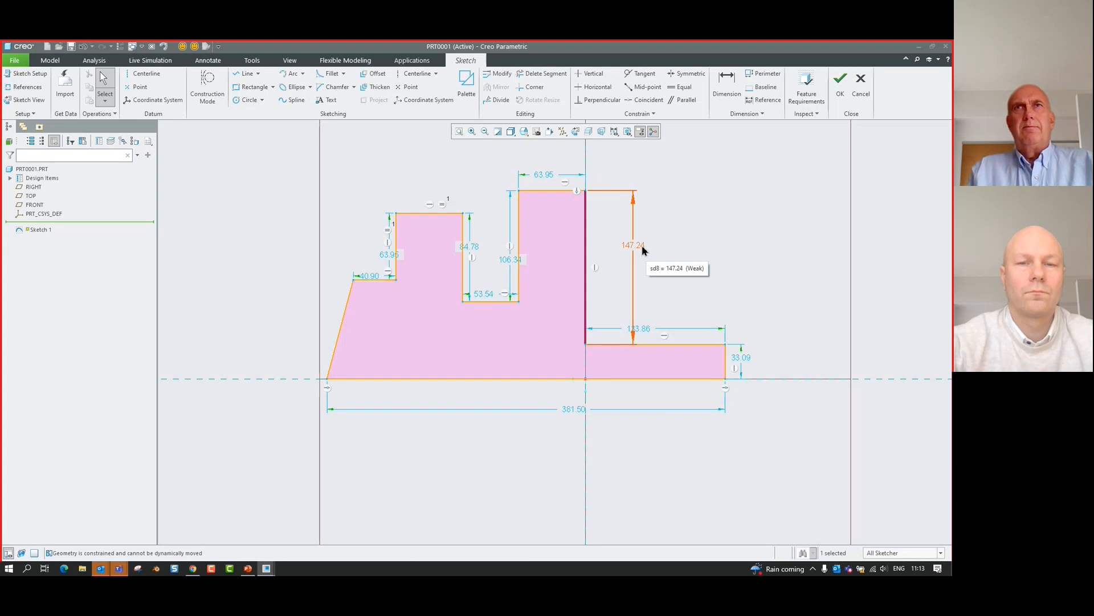
pyautogui.scroll(-1, 653, 245)
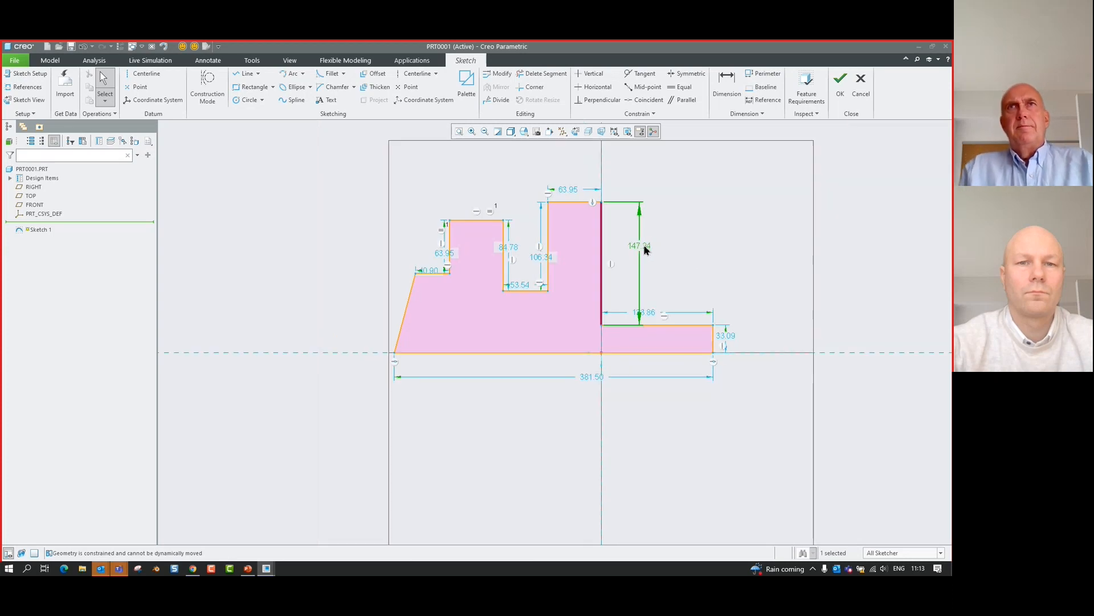
# Try scaling the sketch by setting the height dimension of the tallest step's long edge to 500, and undo the change.
pyautogui.doubleClick(647, 248)
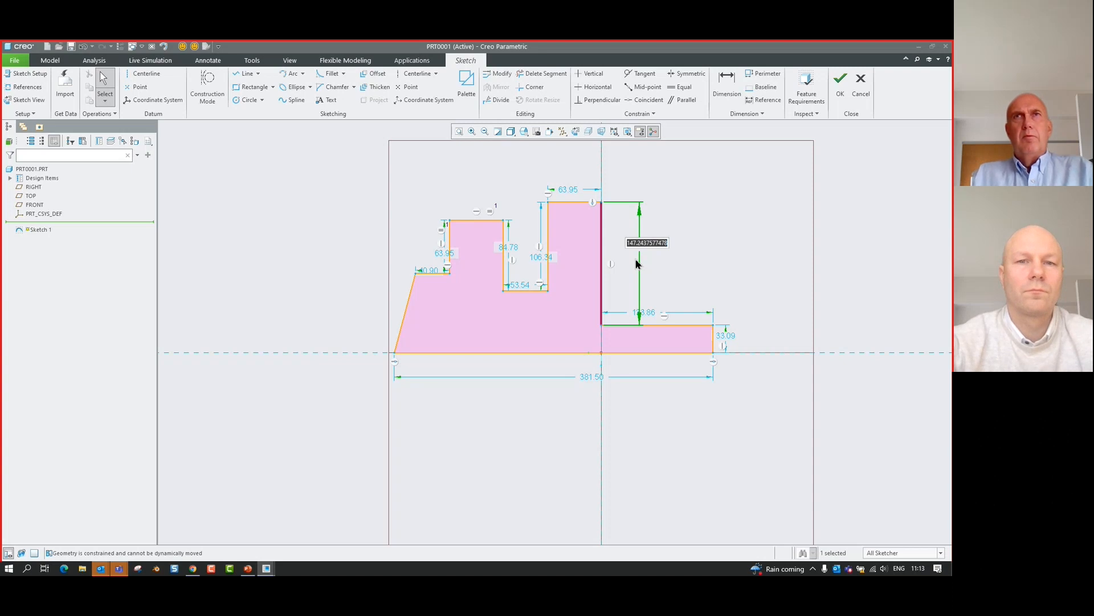
pyautogui.write('500')
pyautogui.press('Return')
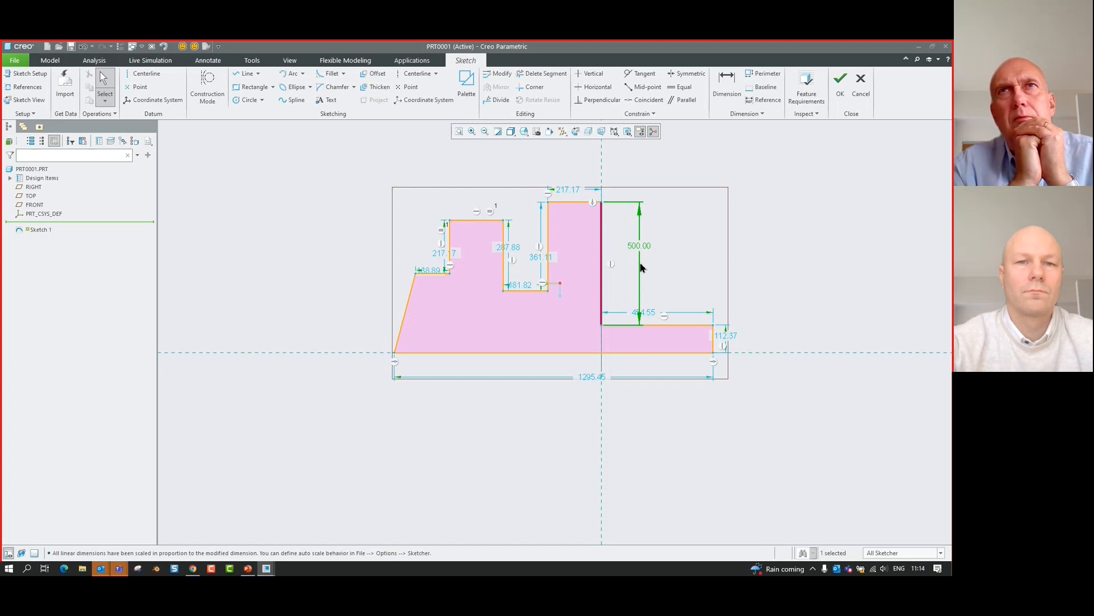
pyautogui.press('ctrl')
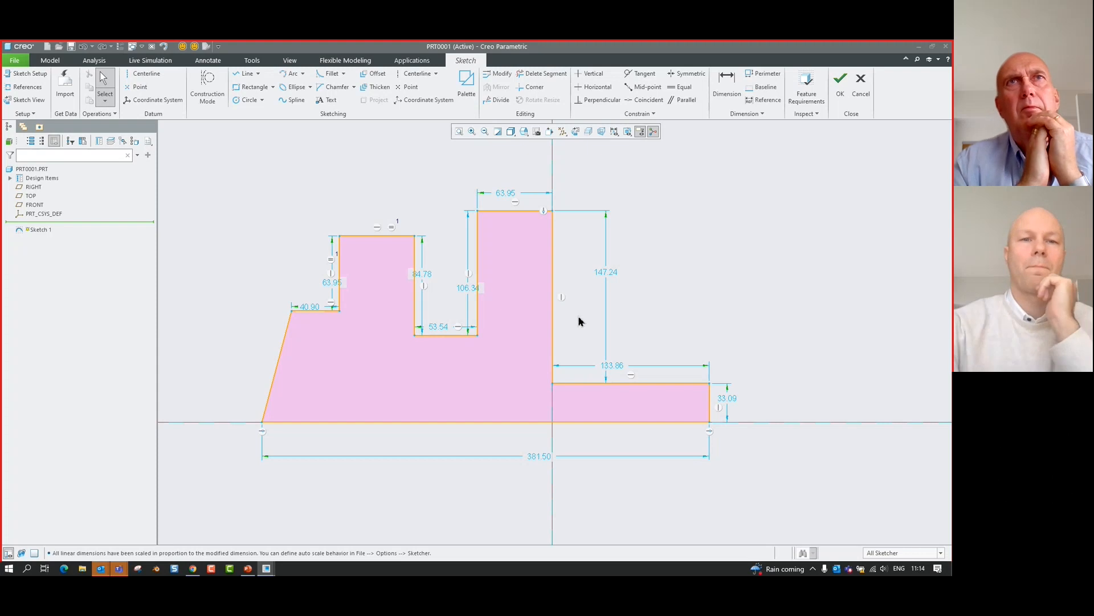
# Set the weak height dimension of the tallest step's long vertical edge to 500 so the whole first sketch auto-scales.
pyautogui.click(608, 276)
pyautogui.doubleClick(608, 277)
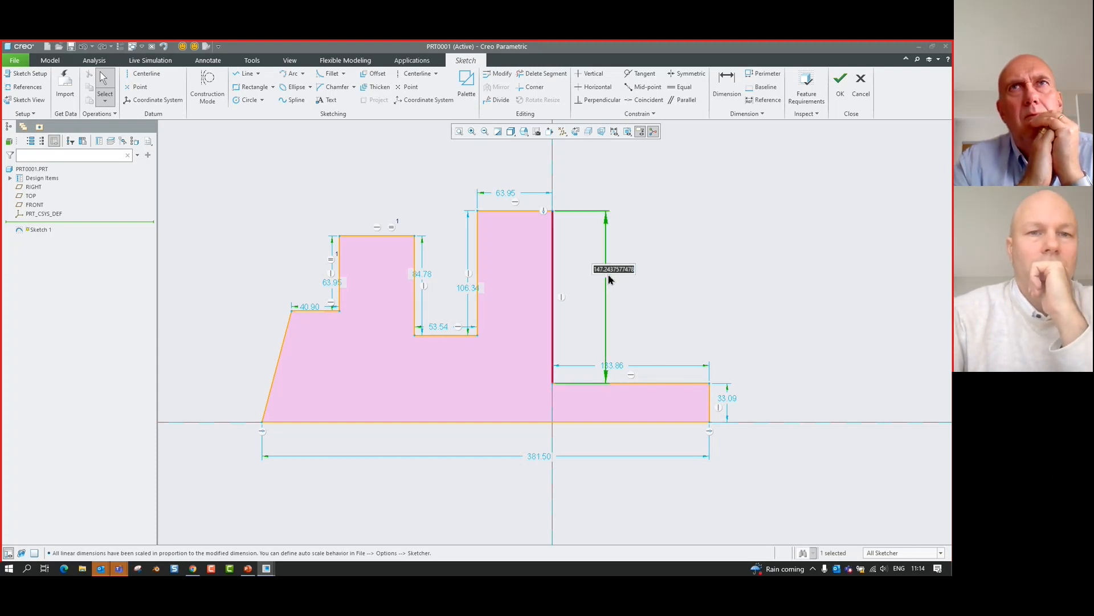
pyautogui.write('500')
pyautogui.press('Return')
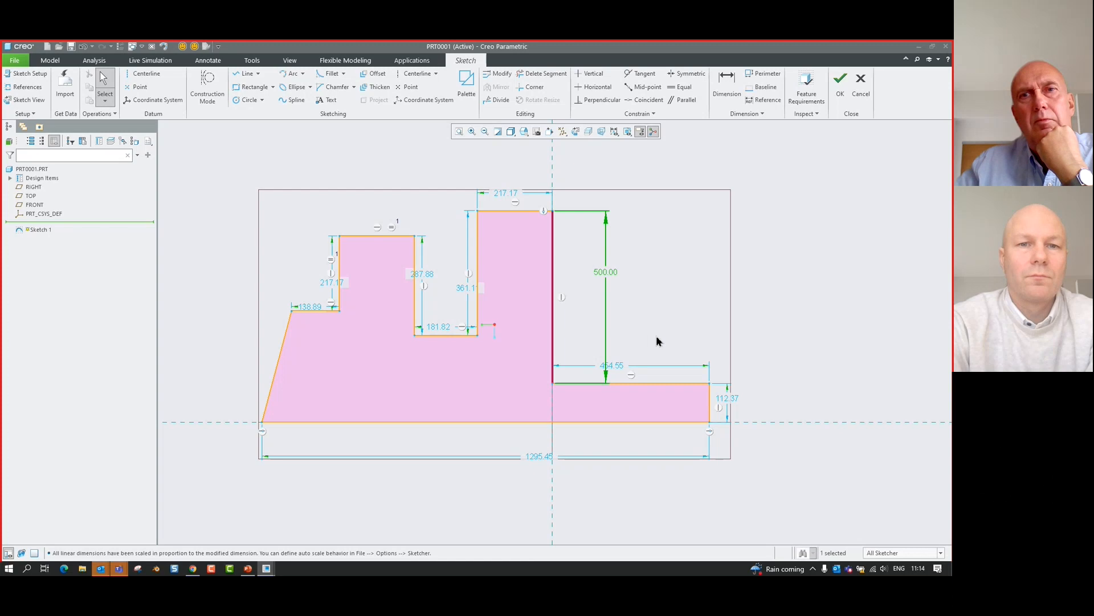
# Switch to the PowerPoint presentation and review the auto-scale first sketch and modernized project/offset tools slides.
pyautogui.click(248, 568)
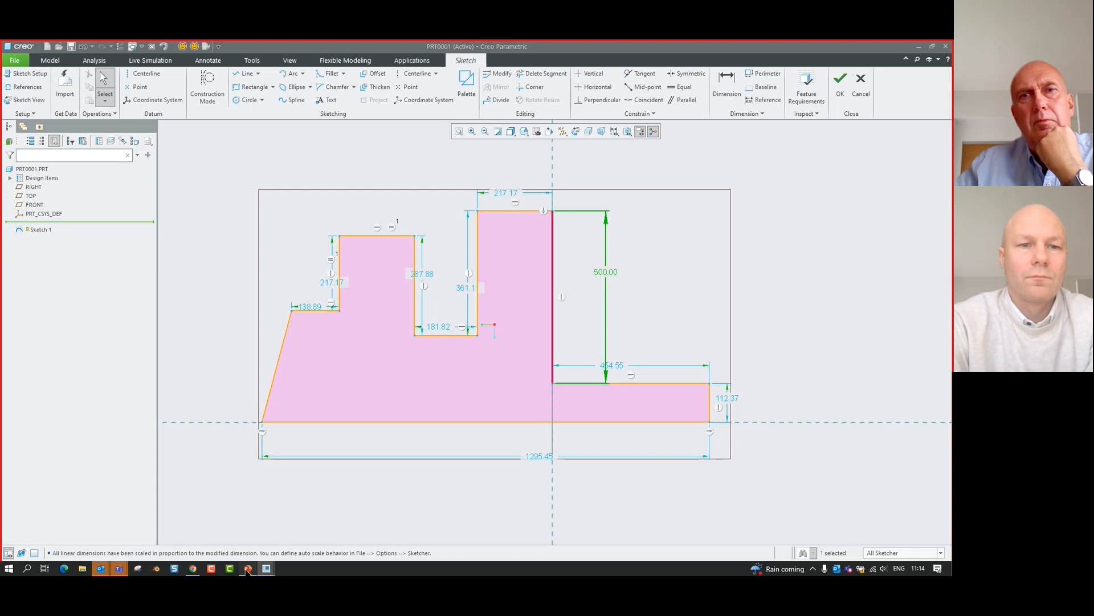
pyautogui.scroll(-1, 123, 456)
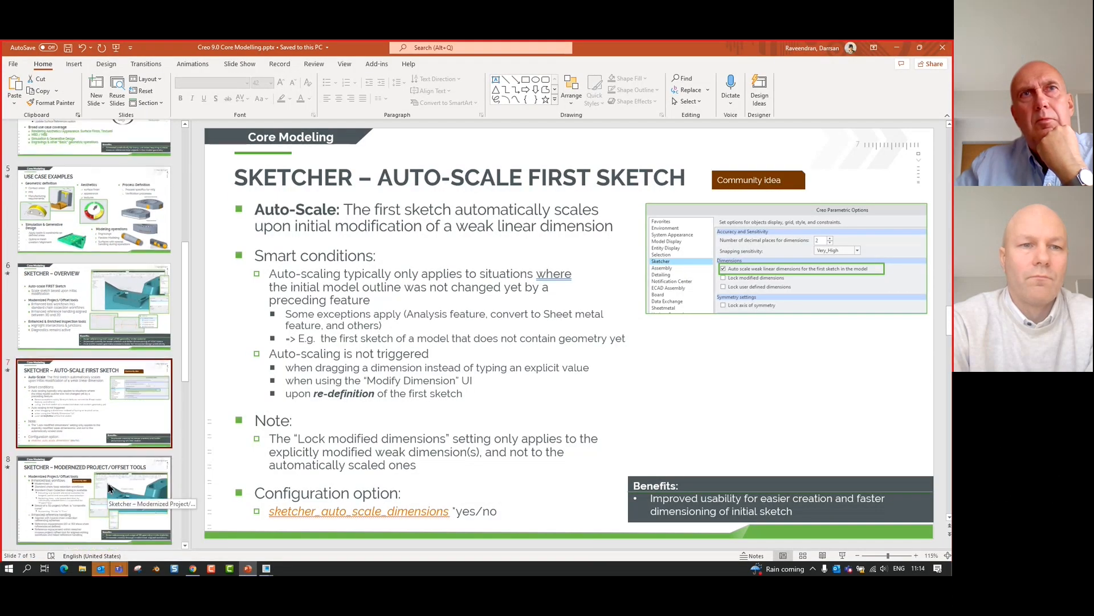
pyautogui.click(110, 484)
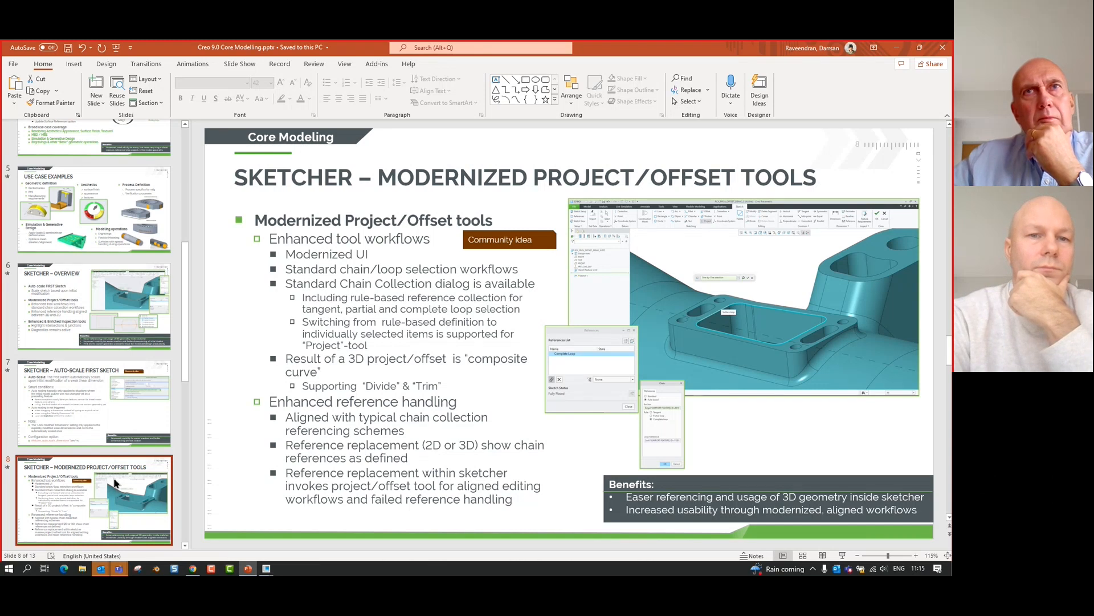
# Switch back to the PRT0001 window in Creo, complete the sketch and extrude the stepped profile with the default depth.
pyautogui.moveTo(266, 568)
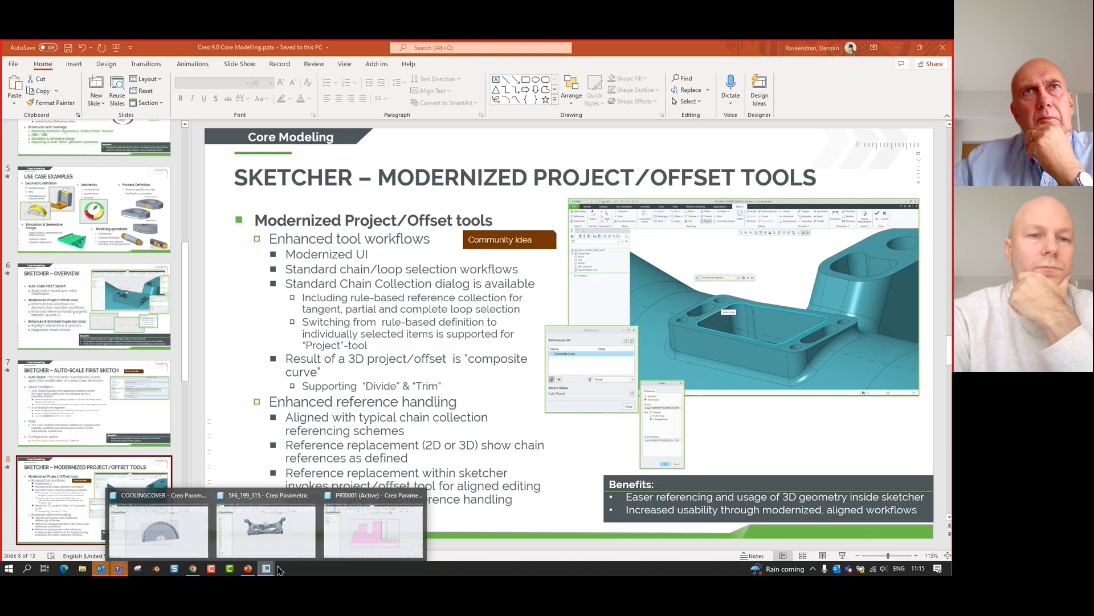
pyautogui.click(334, 538)
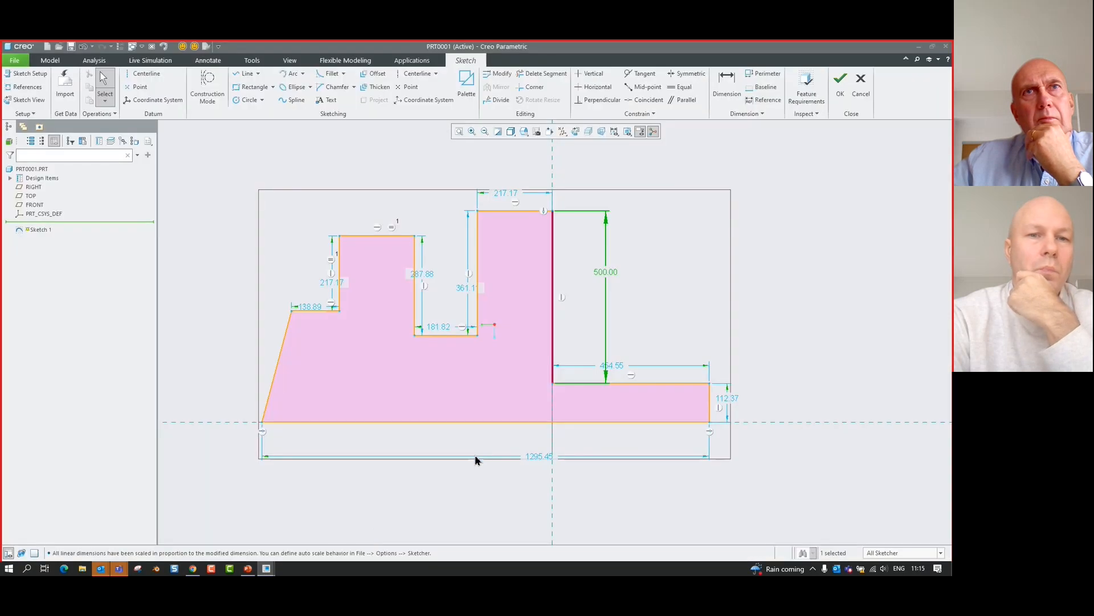
pyautogui.click(846, 90)
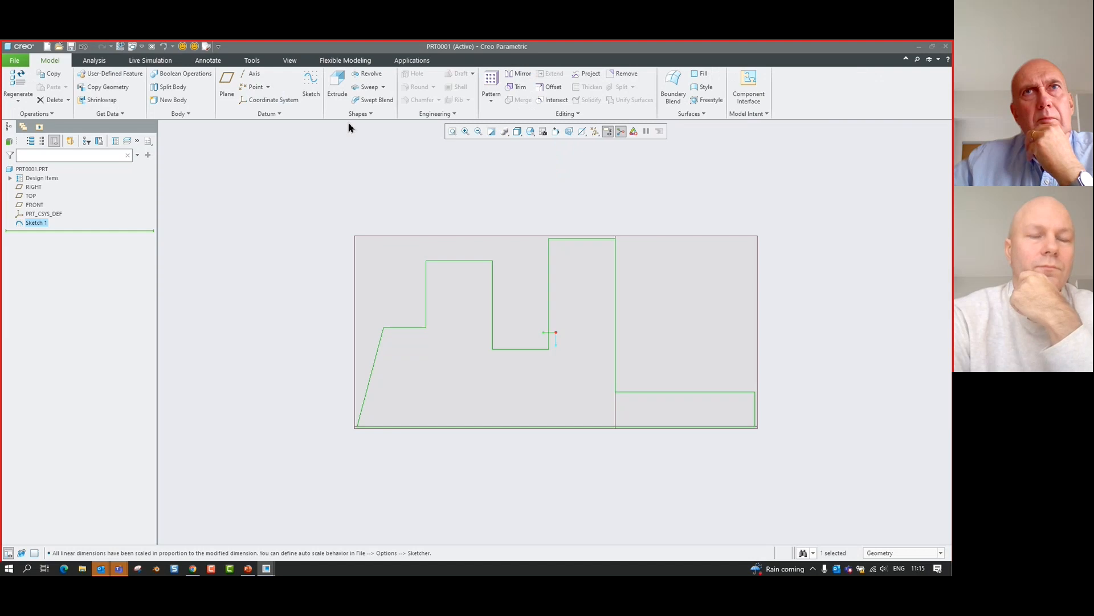
pyautogui.click(342, 89)
pyautogui.middleClick(456, 163)
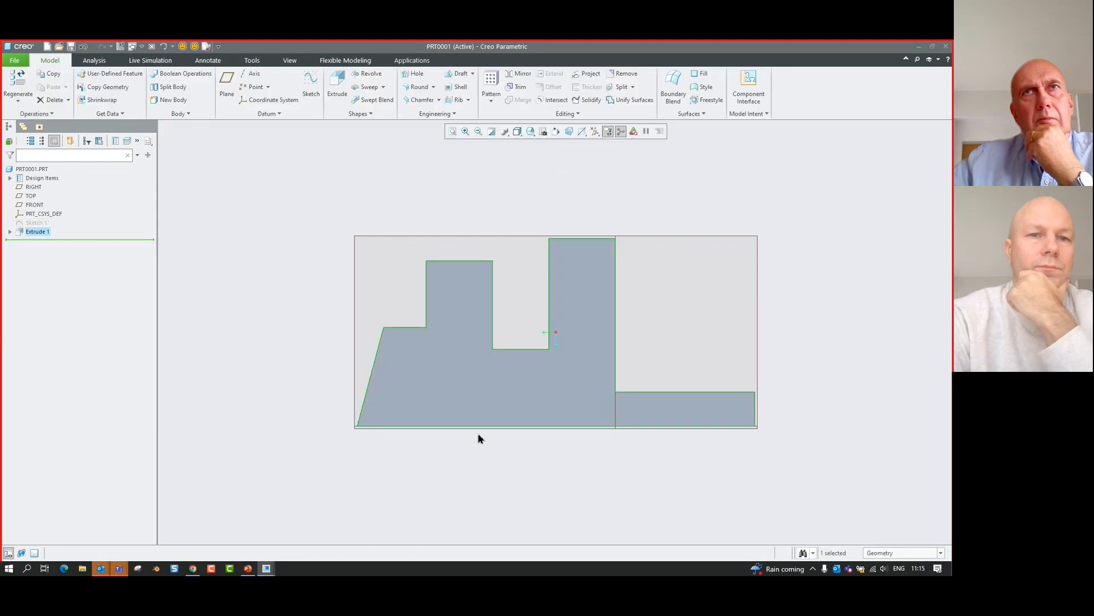
# Start a sketch on the extrusion's front face and collect the slanted, short horizontal and adjoining vertical edges one by one for projection.
pyautogui.click(477, 404)
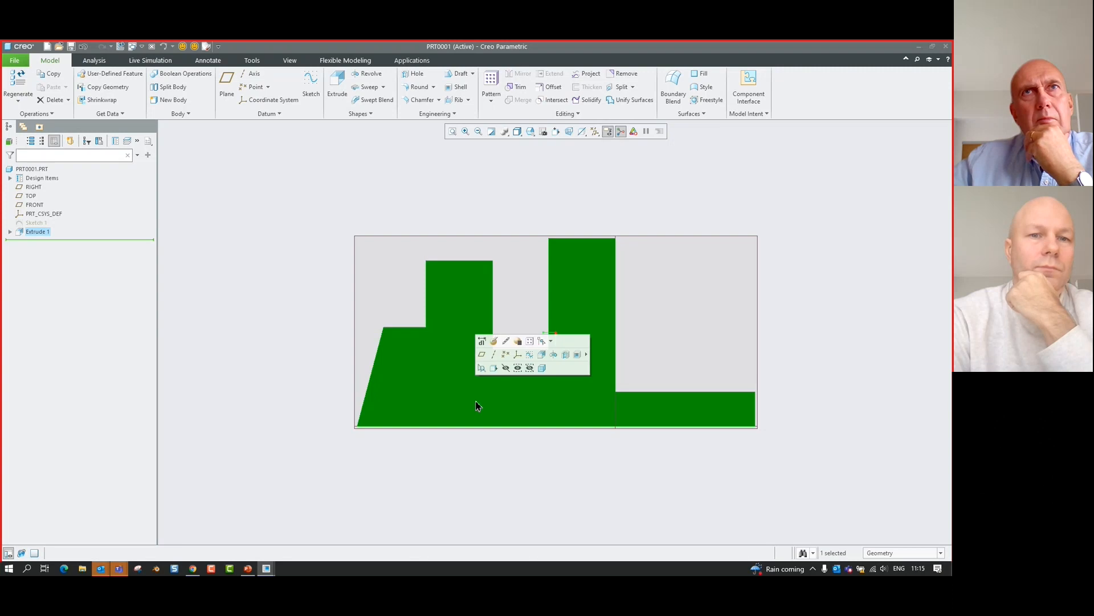
pyautogui.click(528, 354)
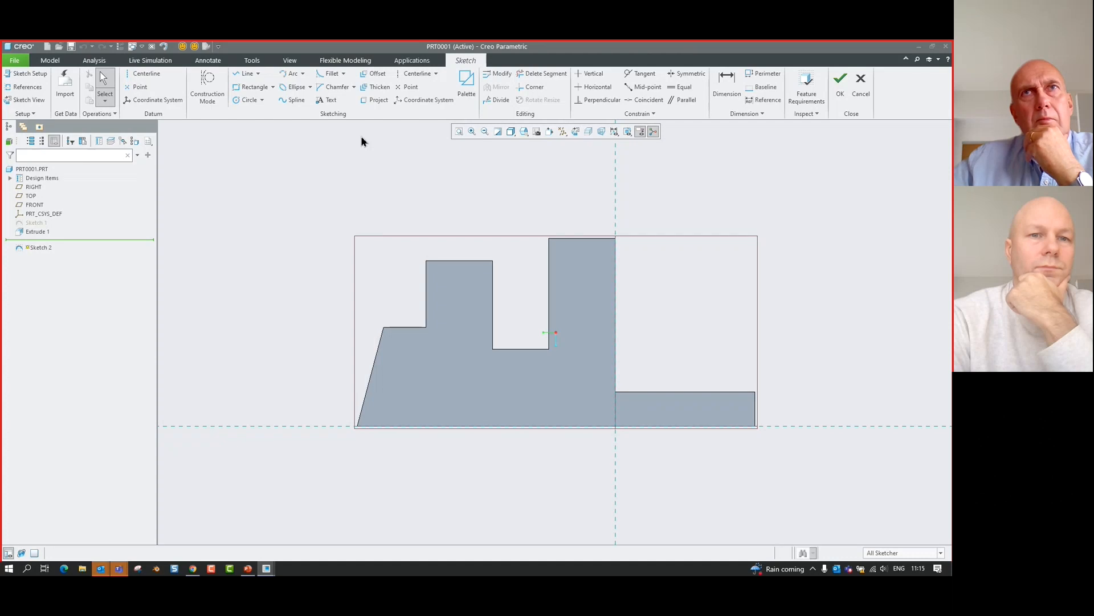
pyautogui.click(374, 102)
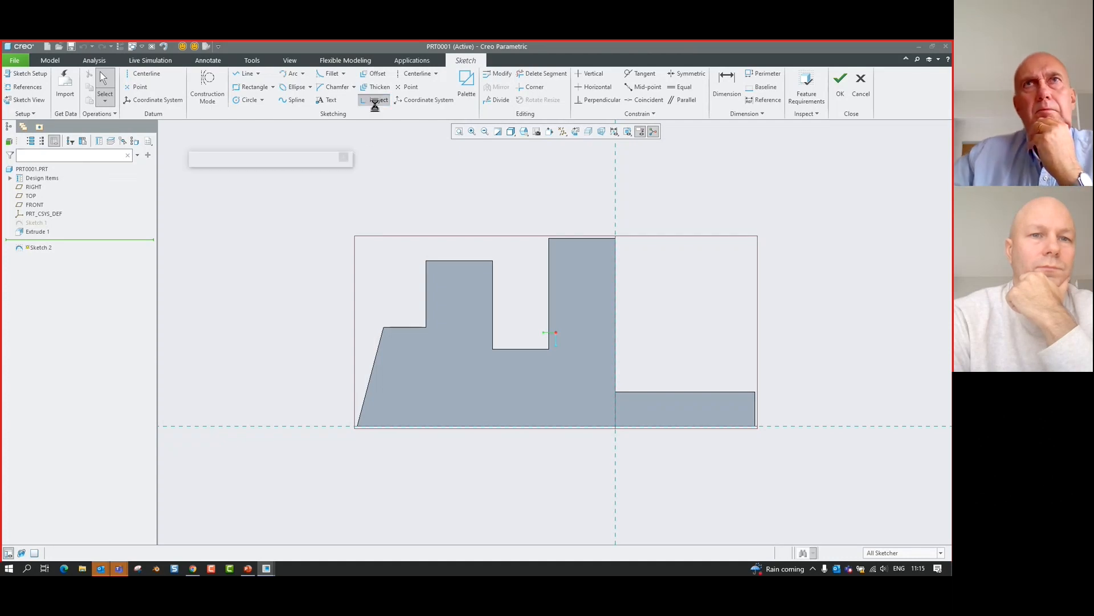
pyautogui.click(448, 184)
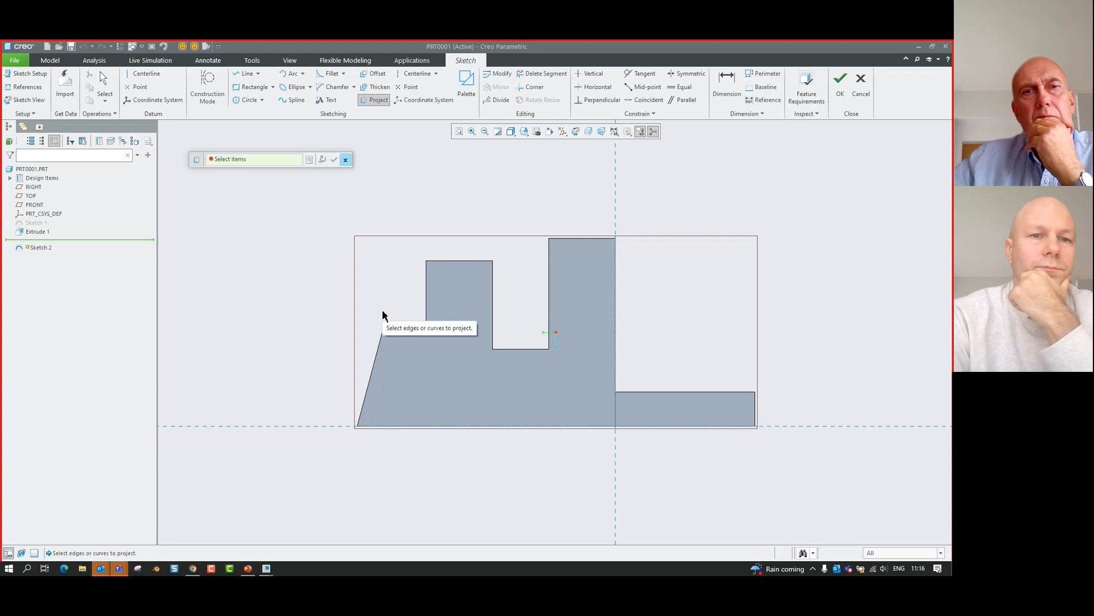
pyautogui.click(381, 342)
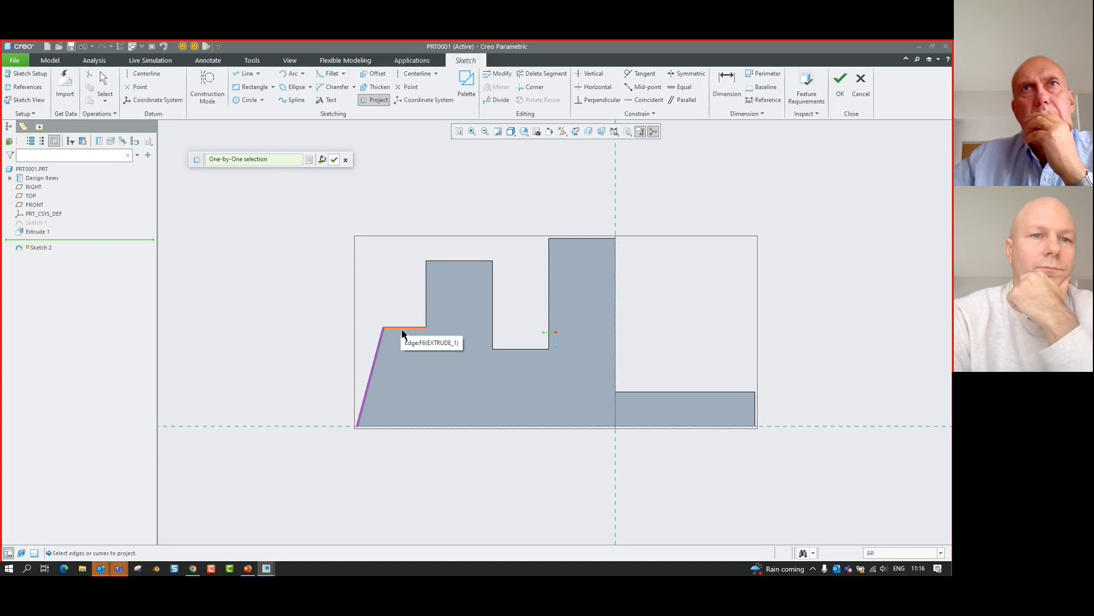
pyautogui.click(405, 328)
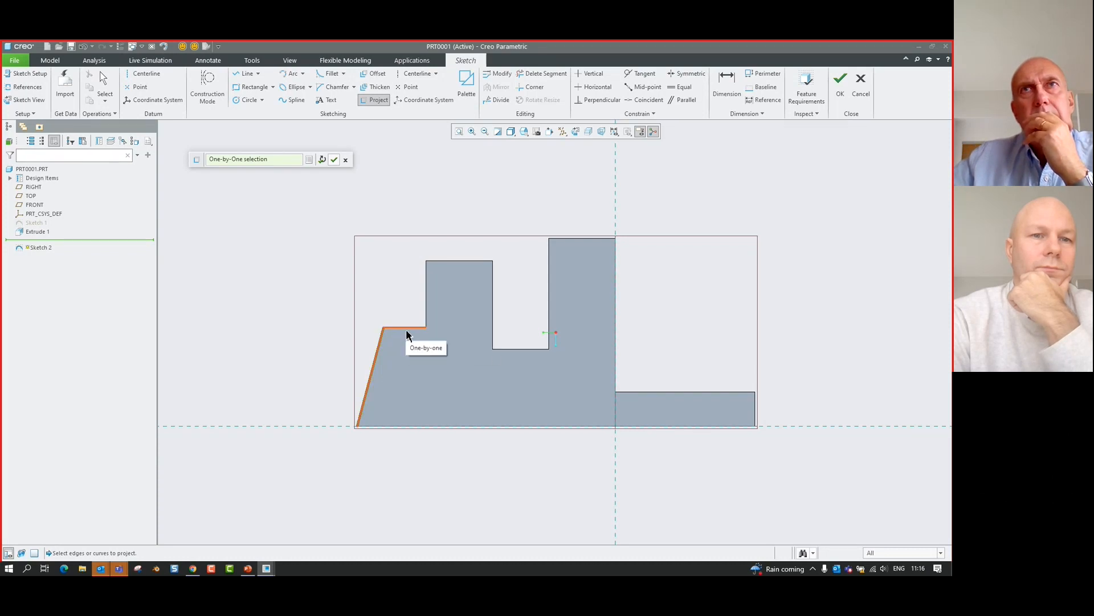
pyautogui.click(427, 275)
# Replace the projection references with a chain running from the slanted edge to the top edge of the first tall step.
pyautogui.rightClick(258, 157)
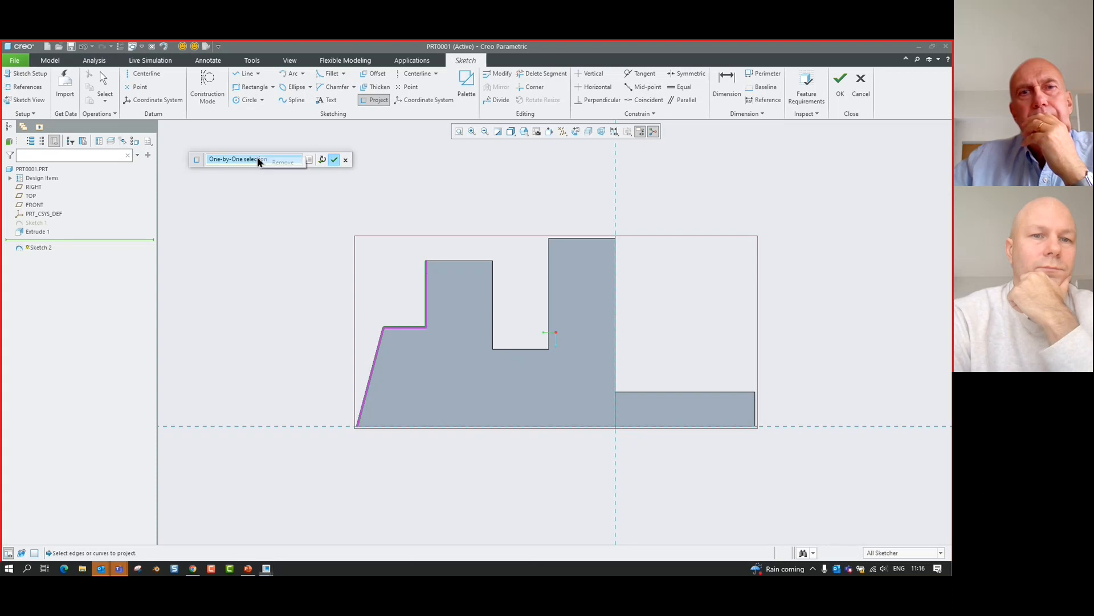
pyautogui.click(279, 162)
pyautogui.click(380, 343)
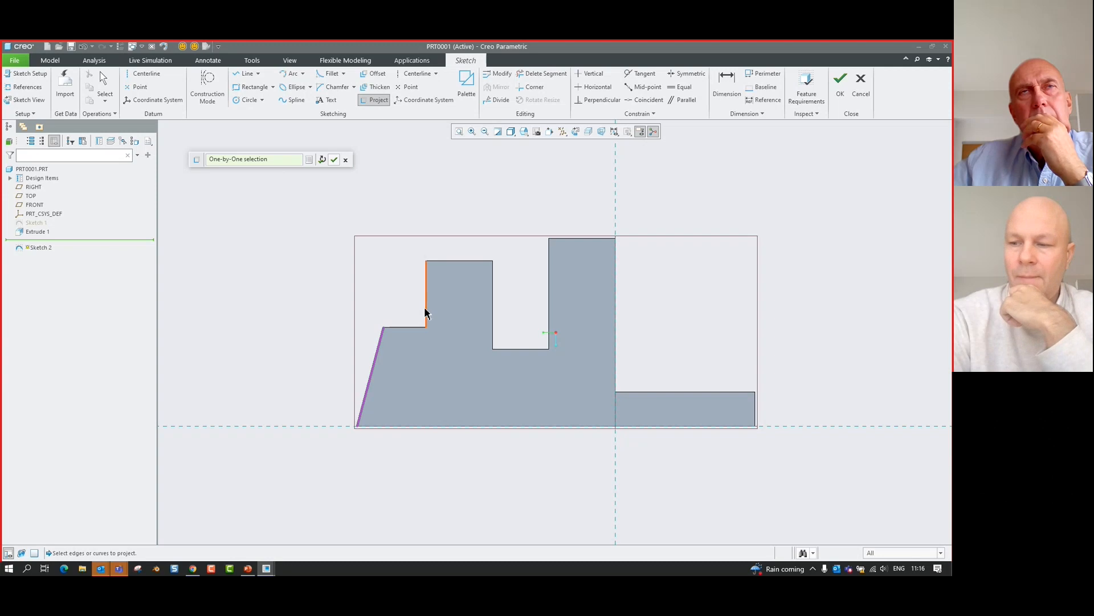
pyautogui.keyDown('shift'); pyautogui.click(467, 263); pyautogui.keyUp('shift')
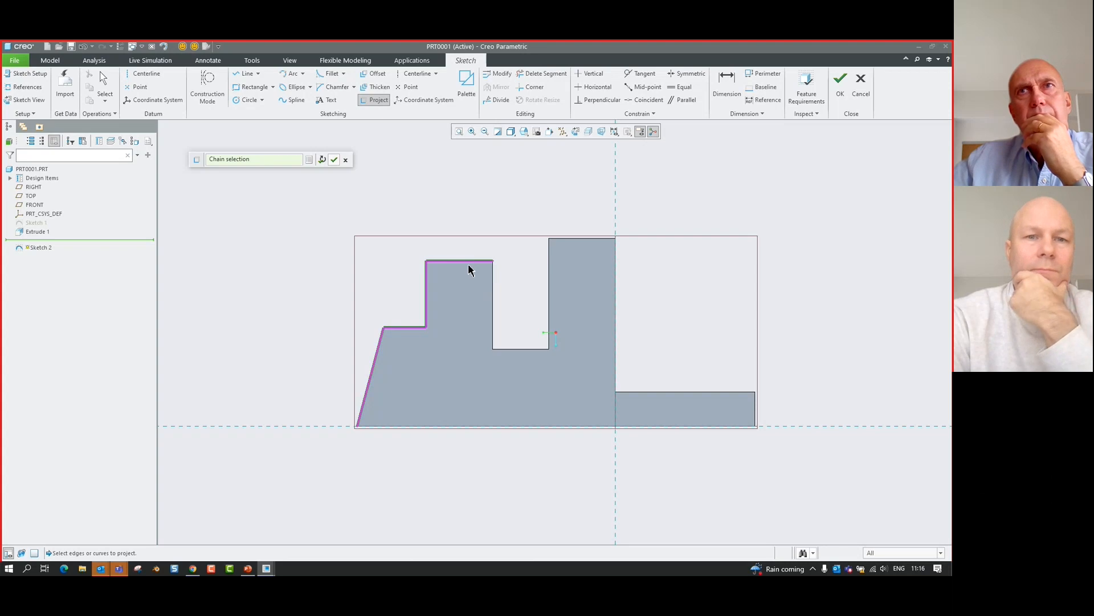
# Replace the projection chain with the complete edge loop of the front face, and leave the sketch without projecting it.
pyautogui.rightClick(252, 161)
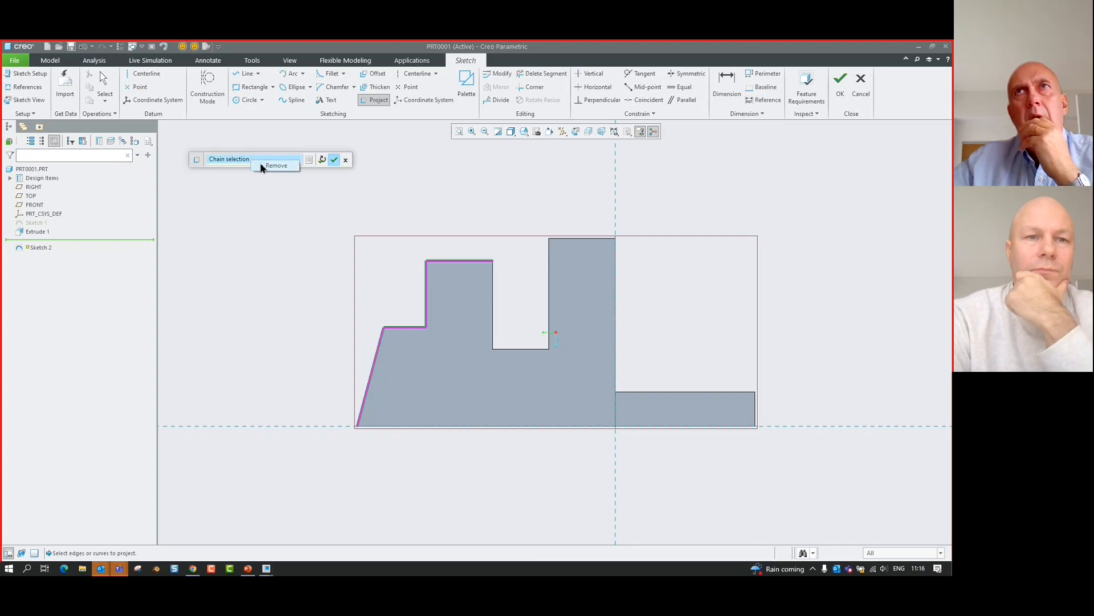
pyautogui.click(263, 166)
pyautogui.click(381, 348)
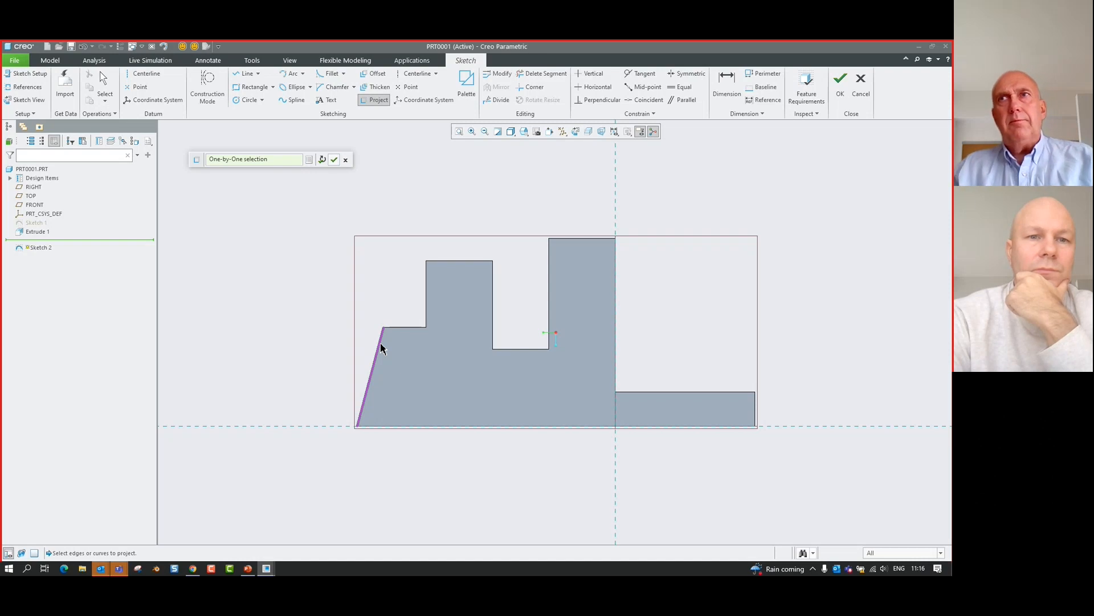
pyautogui.click(462, 359)
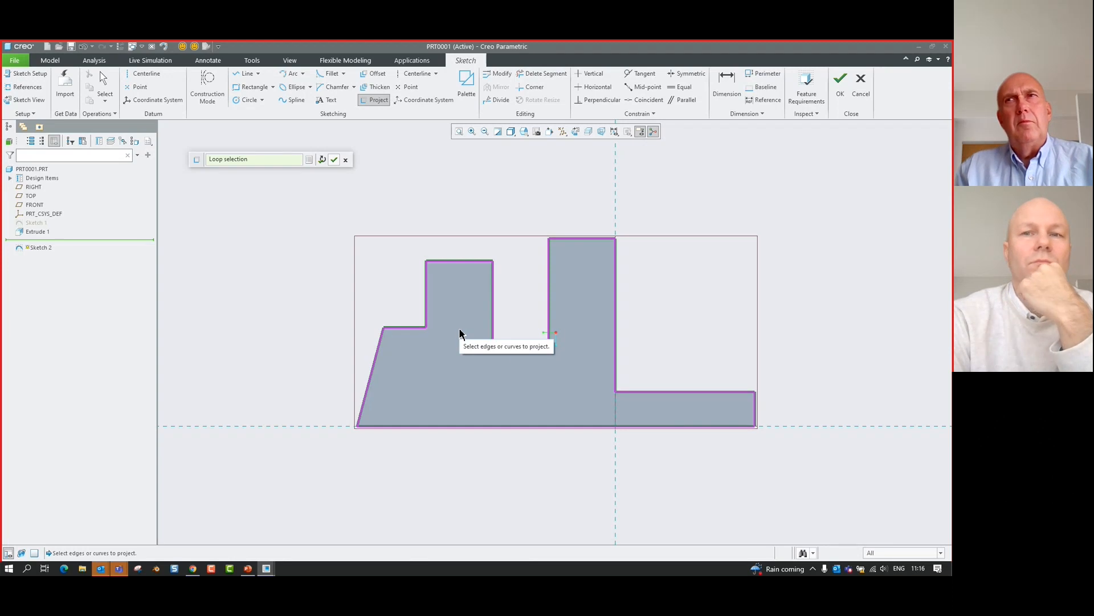
pyautogui.click(843, 90)
pyautogui.click(511, 325)
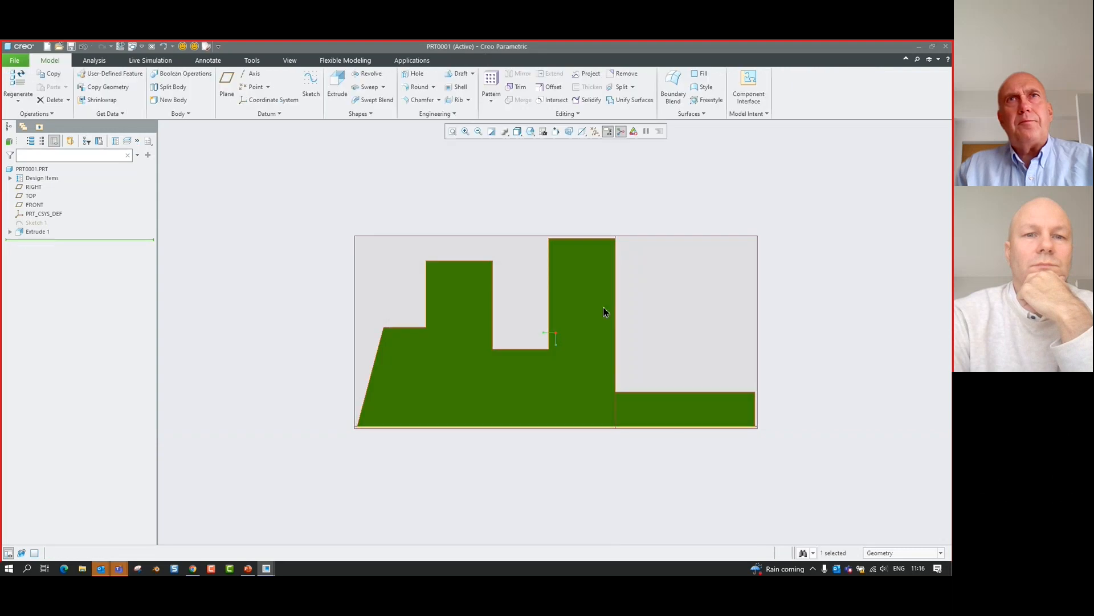
# Switch to the PowerPoint presentation and show slide 9 on the sketcher's enhanced and enriched inspection tools.
pyautogui.hotkey('alt', 'Tab')
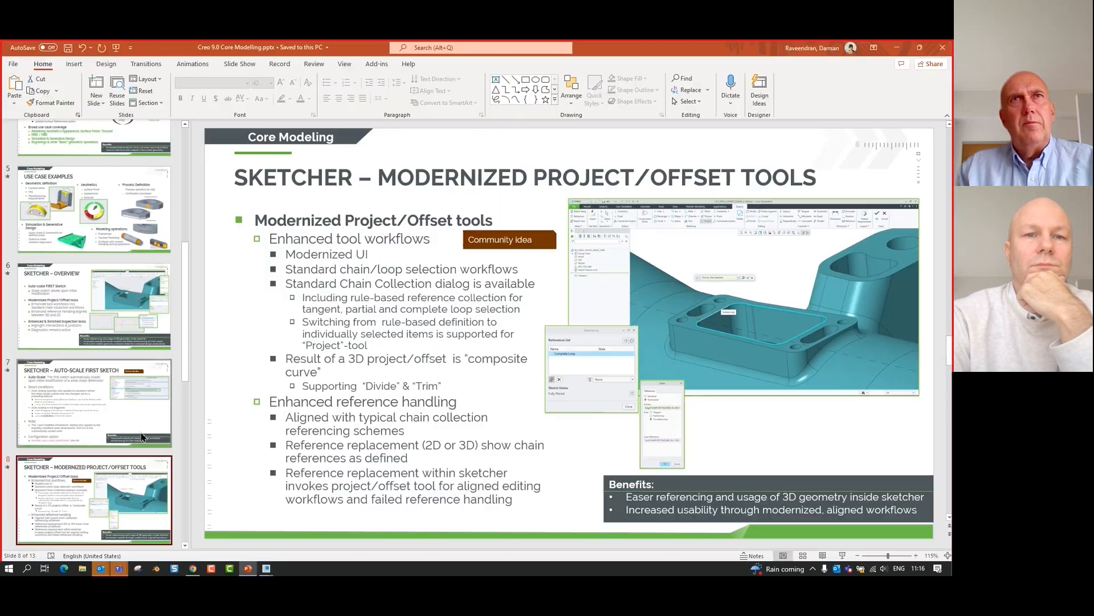
pyautogui.scroll(-3, 142, 437)
pyautogui.click(135, 435)
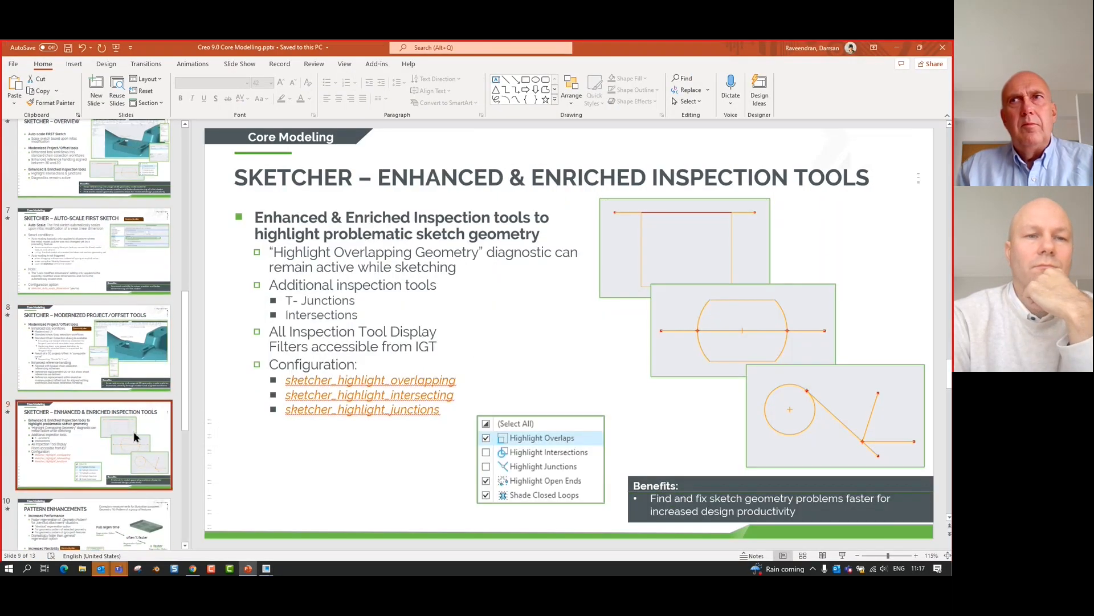
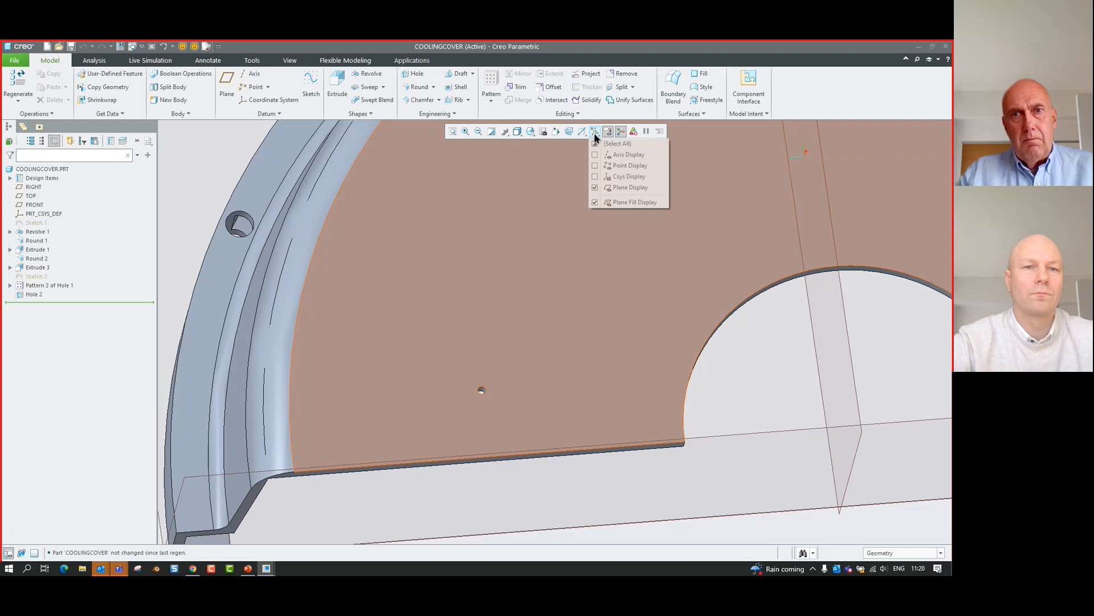
# Hide all datum displays in the cooling cover part and start a geometry pattern of Hole 2.
pyautogui.click(596, 145)
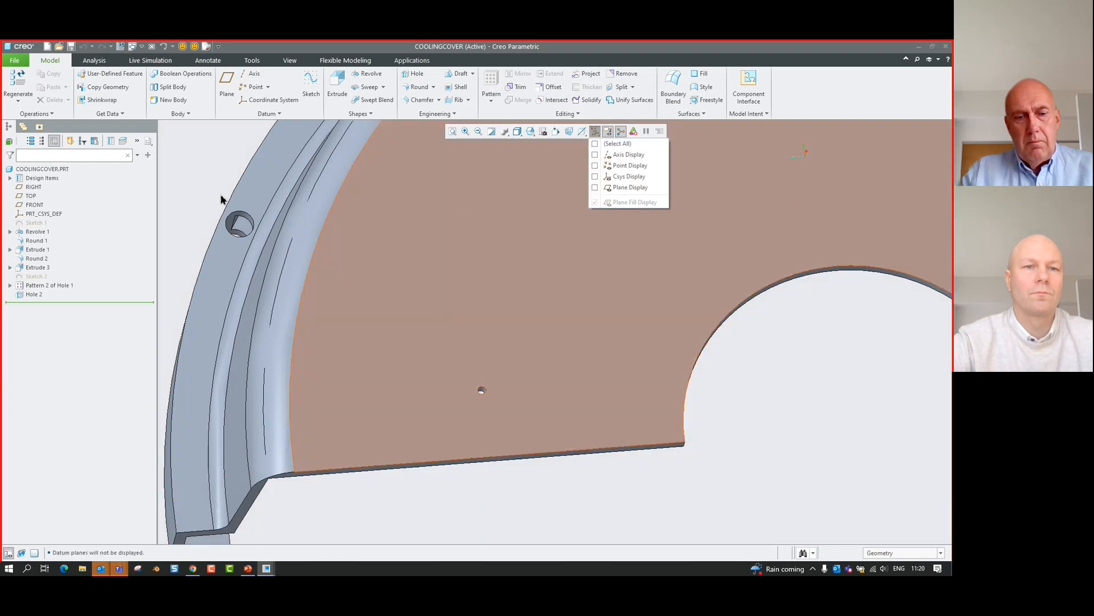
pyautogui.click(37, 297)
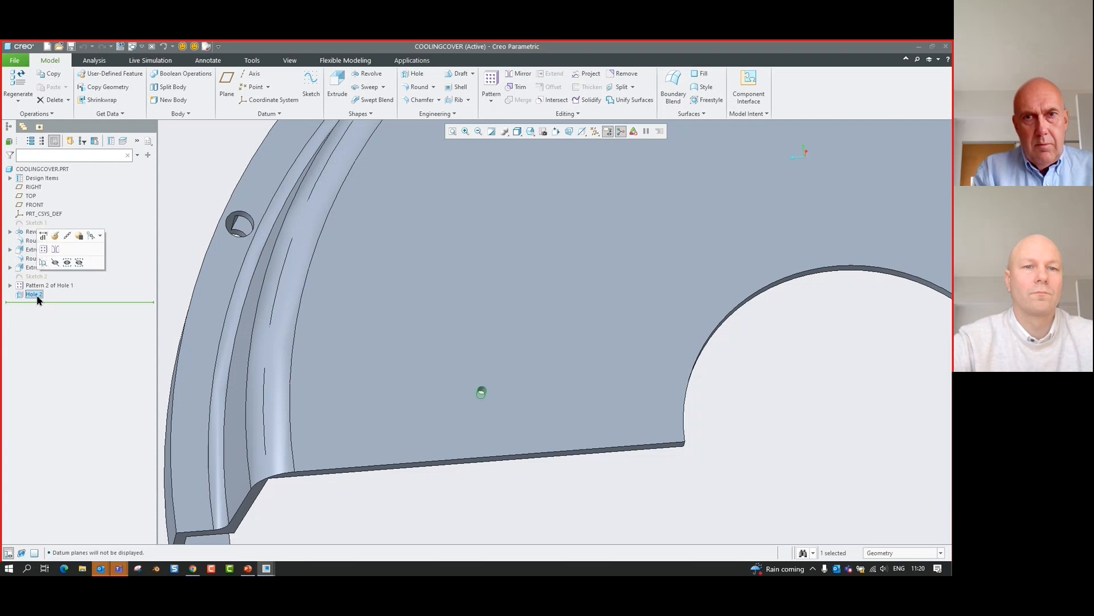
pyautogui.click(494, 100)
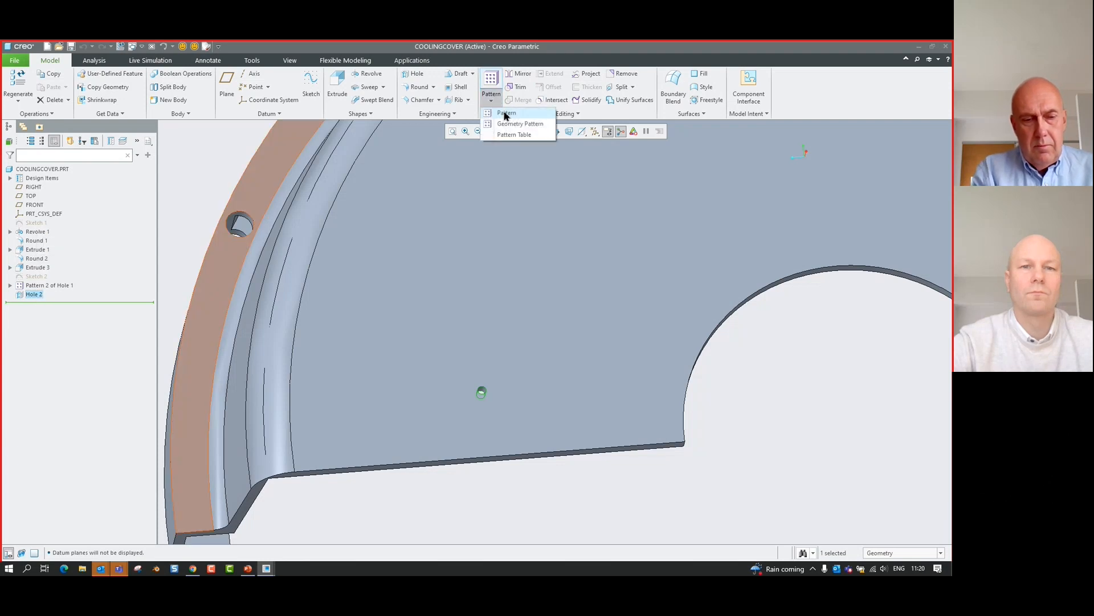
pyautogui.click(515, 127)
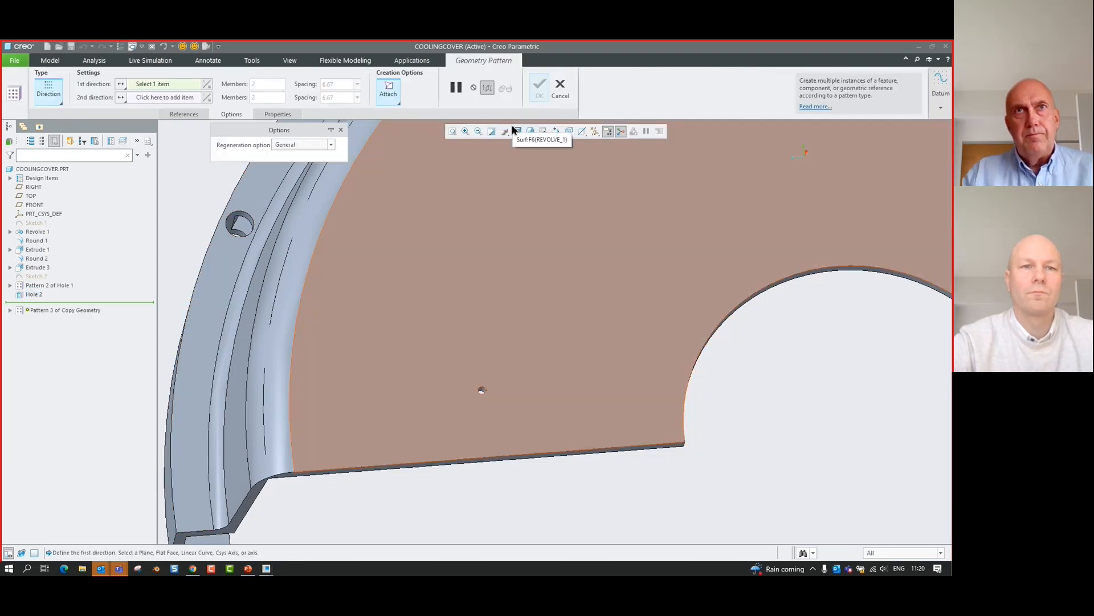
pyautogui.scroll(1, 371, 306)
pyautogui.scroll(1, 372, 306)
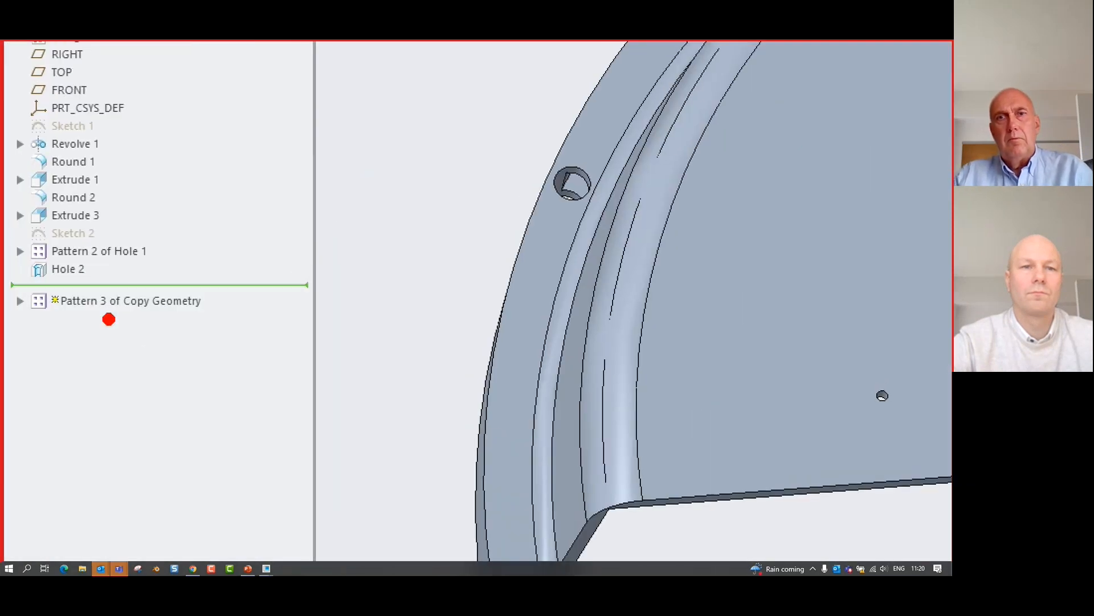
pyautogui.moveTo(155, 320); pyautogui.dragTo(252, 481)
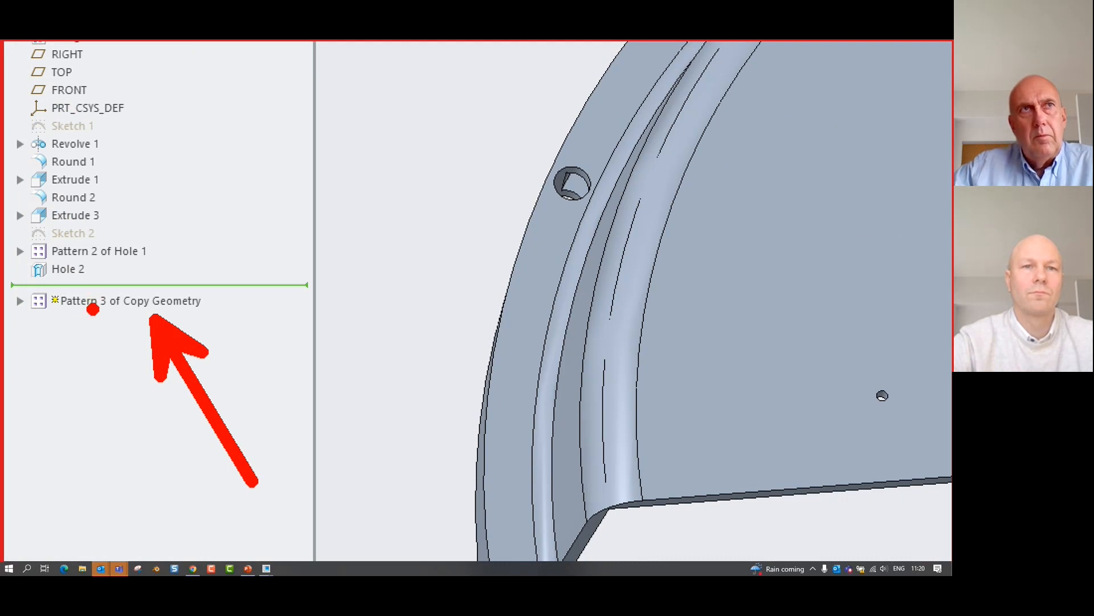
pyautogui.press('Escape')
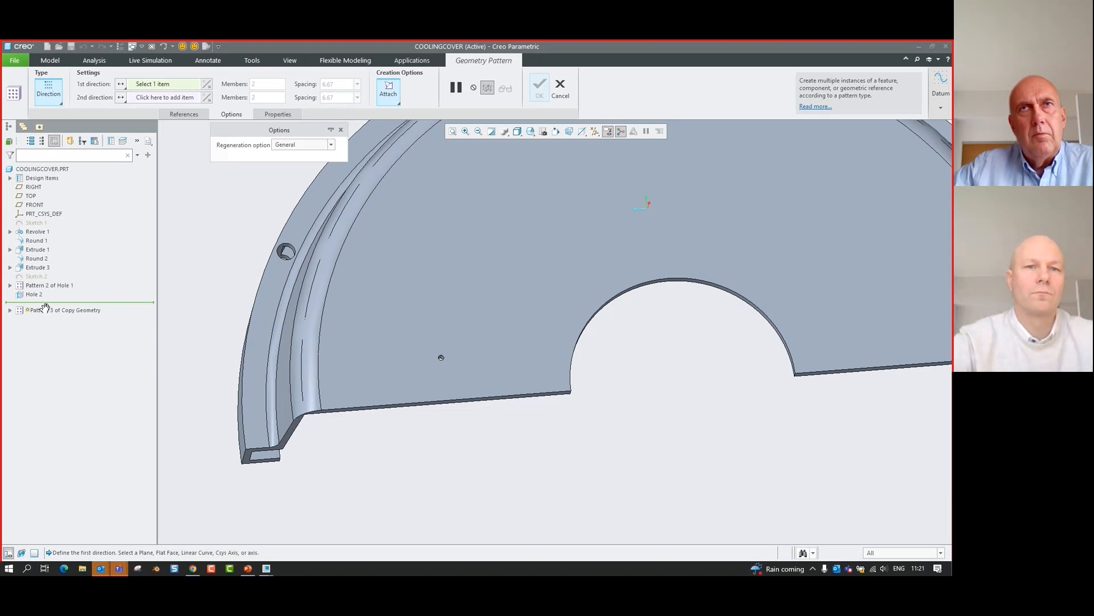
# Make the geometry pattern a Fill pattern bounded by Sketch 2 and set its border distance to 3.
pyautogui.click(42, 92)
pyautogui.click(63, 144)
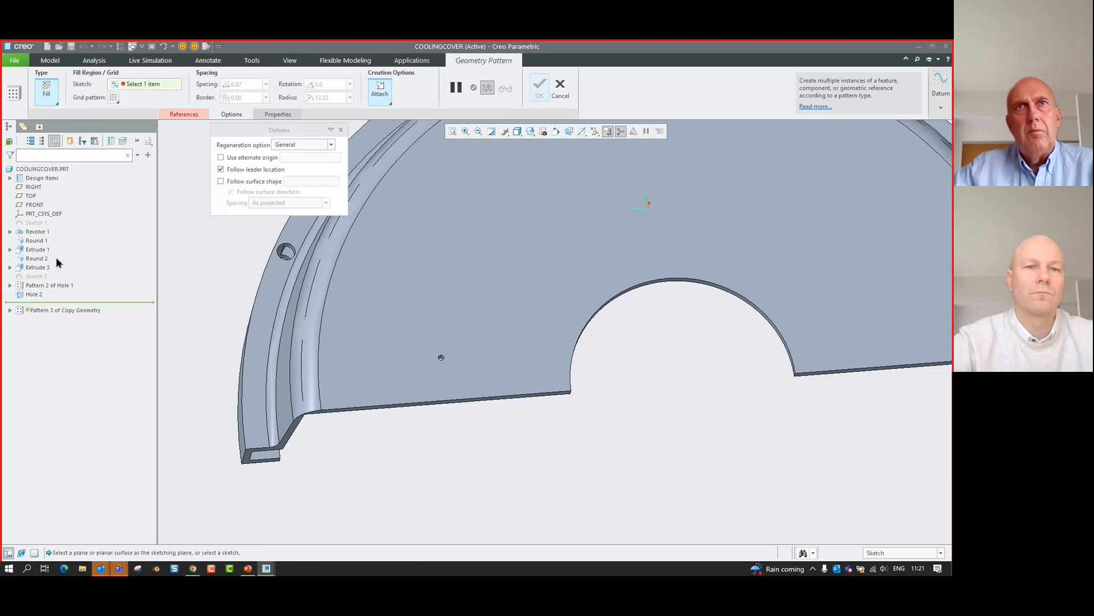
pyautogui.click(36, 277)
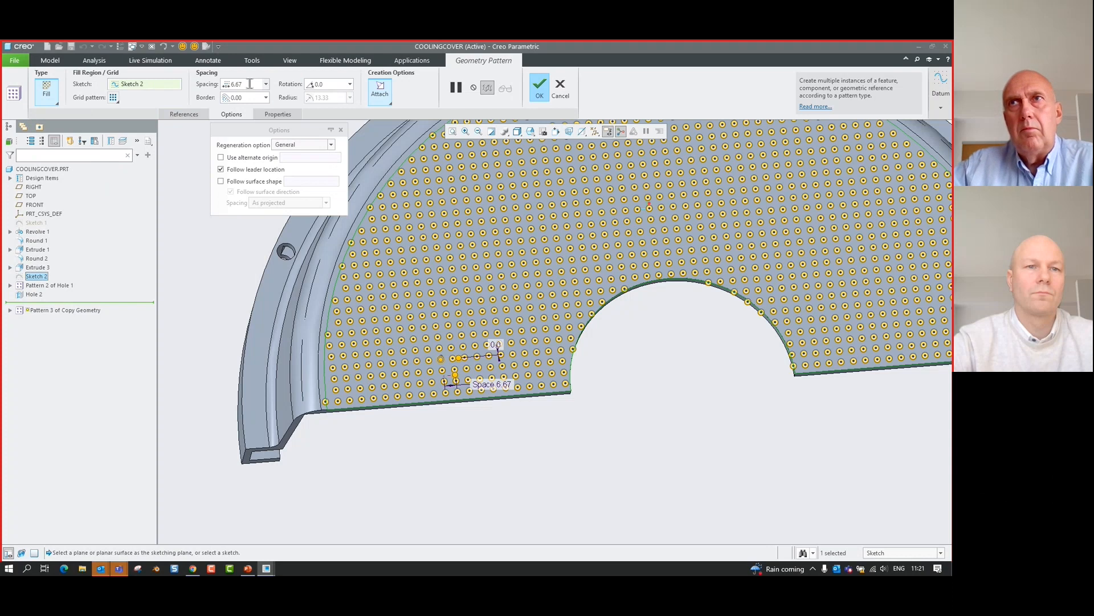
pyautogui.scroll(-3, 613, 353)
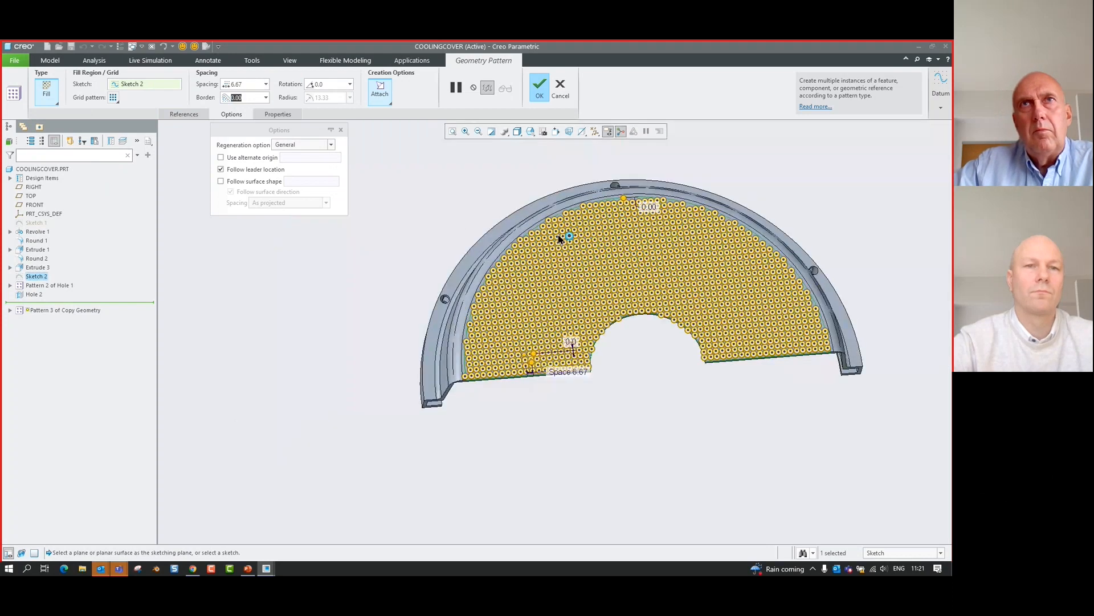
pyautogui.write('3')
pyautogui.press('Return')
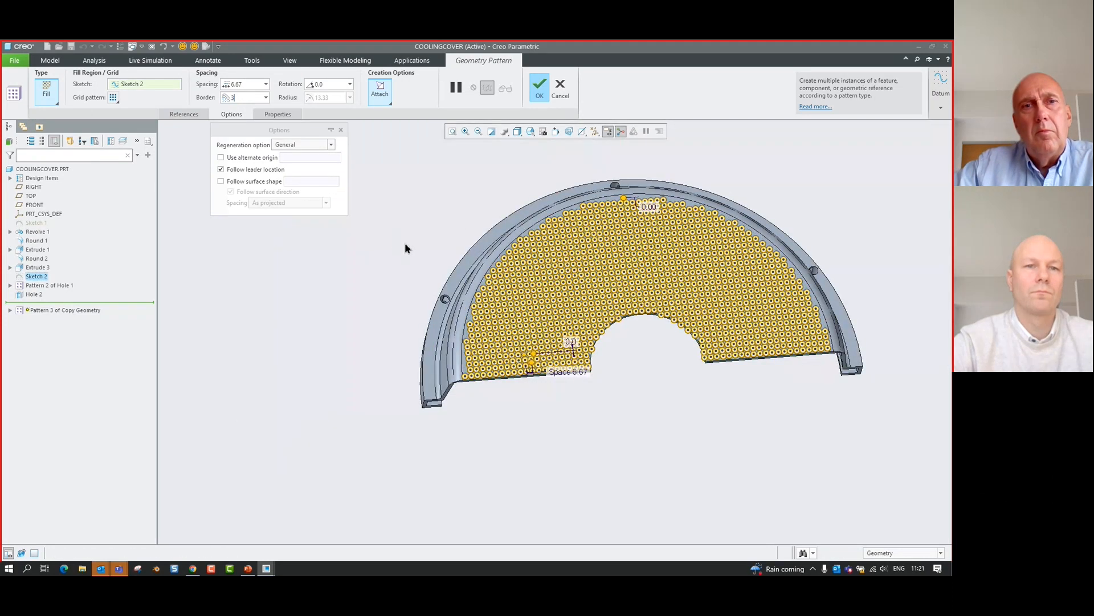
# Review the regeneration options, keep General and complete the fill pattern.
pyautogui.click(318, 146)
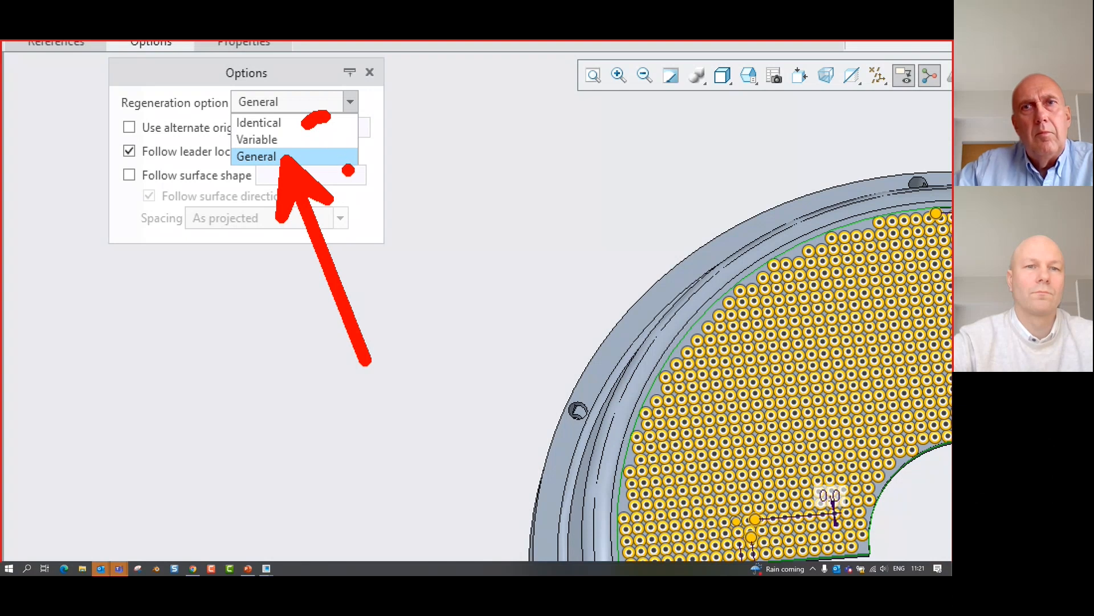
pyautogui.press('Escape')
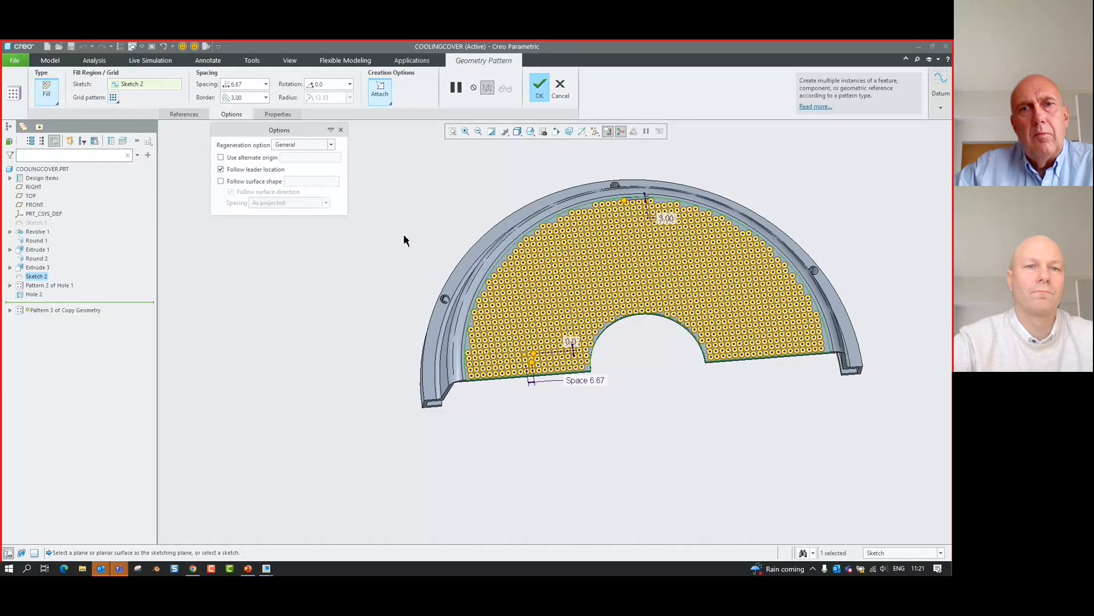
pyautogui.click(539, 91)
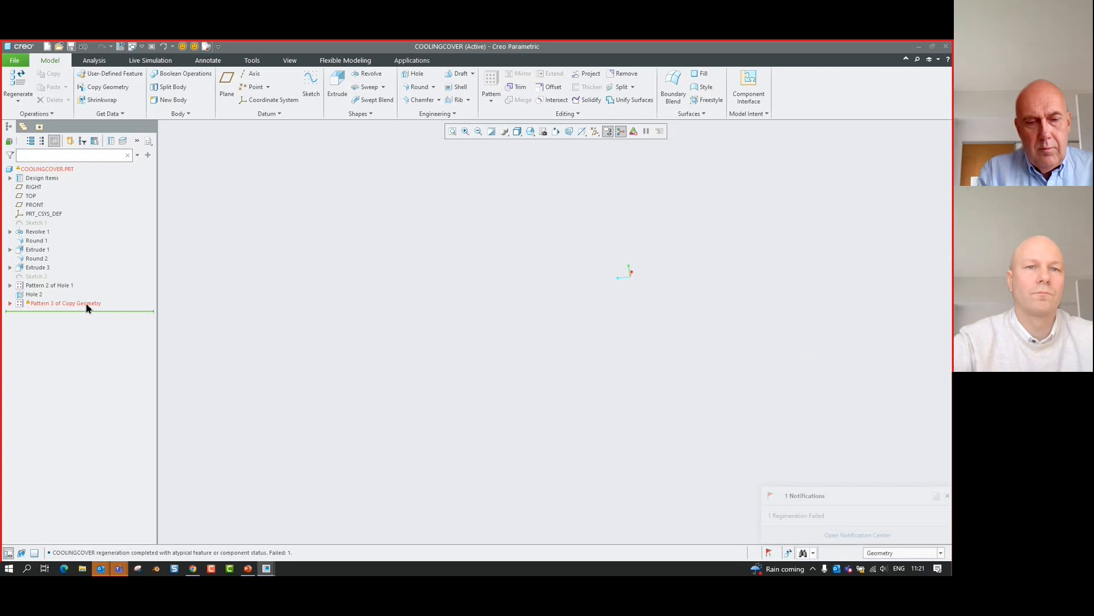
# Redefine the fill pattern of copied geometry with the Identical regeneration option.
pyautogui.click(86, 304)
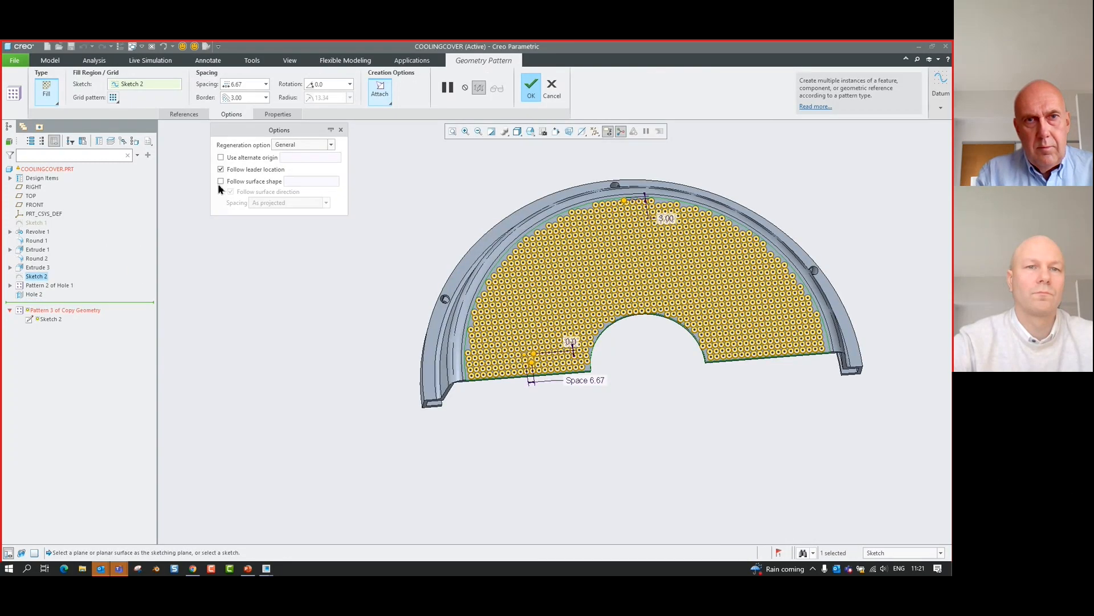
pyautogui.click(293, 147)
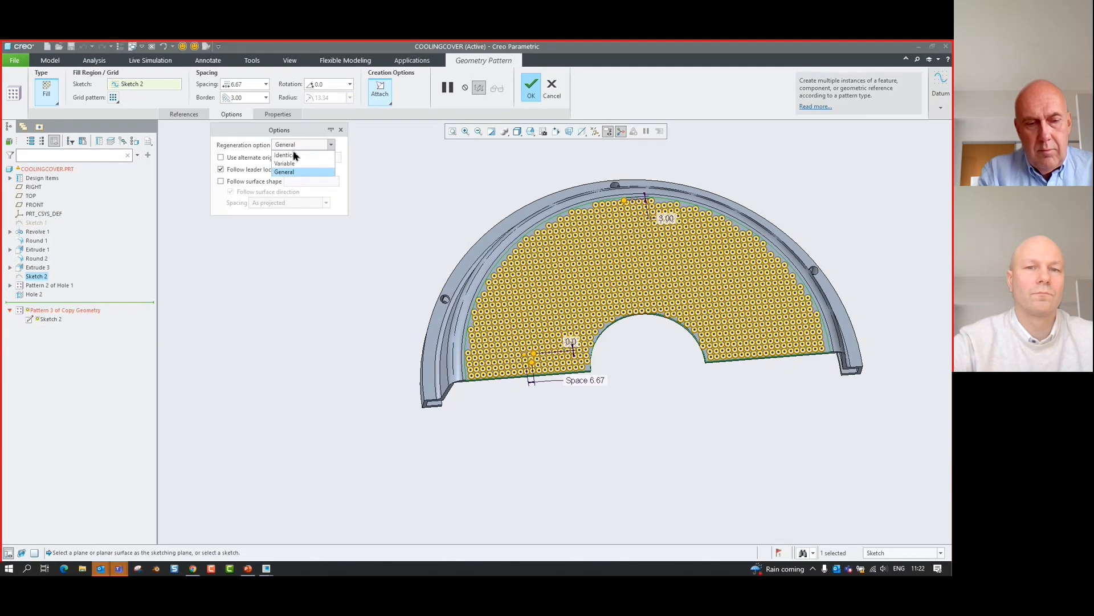
pyautogui.click(279, 162)
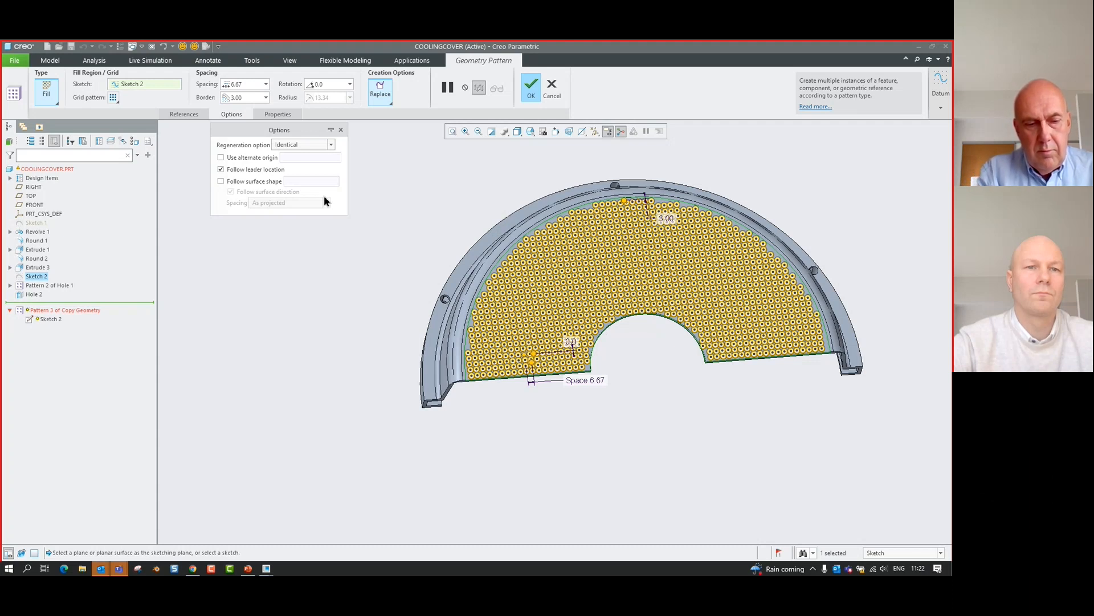
pyautogui.scroll(3, 621, 371)
pyautogui.scroll(-1, 621, 370)
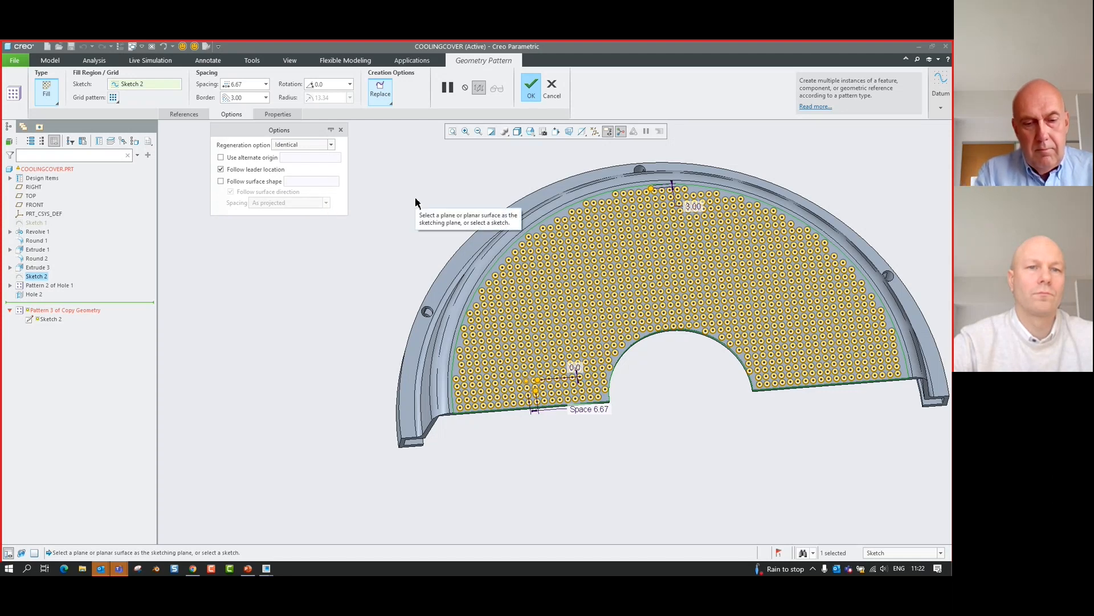
pyautogui.click(531, 87)
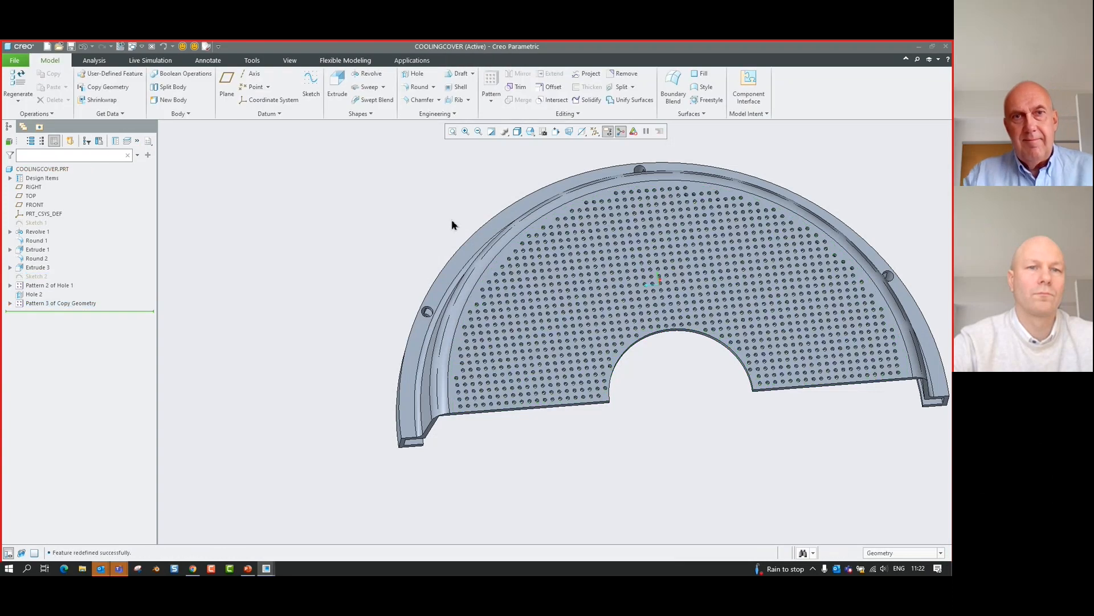
# Examine the perforated cooling cover and switch to the pattern enhancements slide in PowerPoint.
pyautogui.scroll(1, 452, 221)
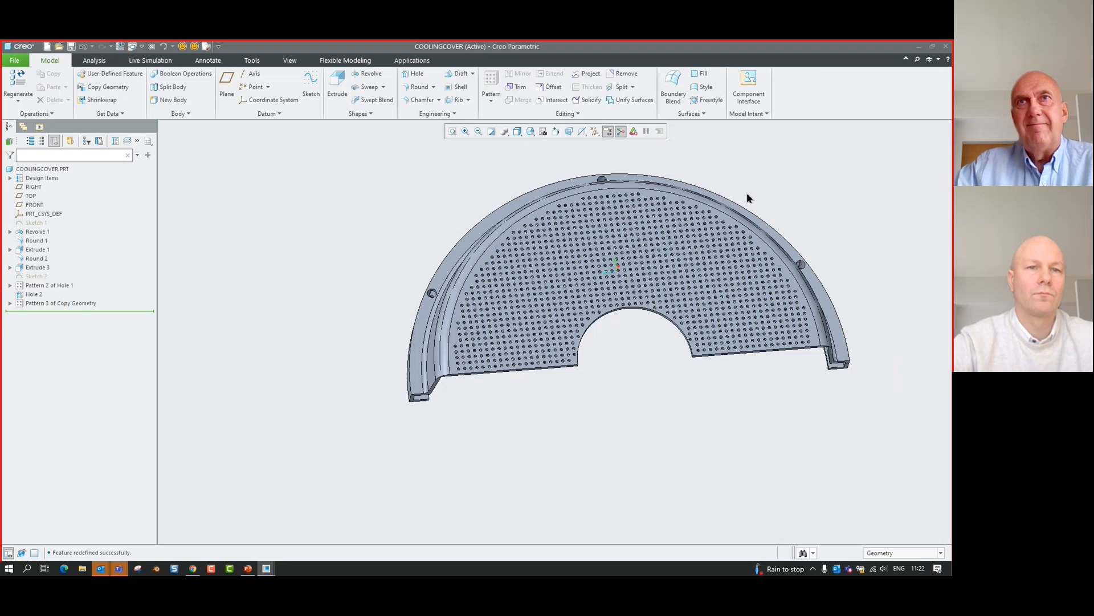
pyautogui.scroll(-1, 745, 195)
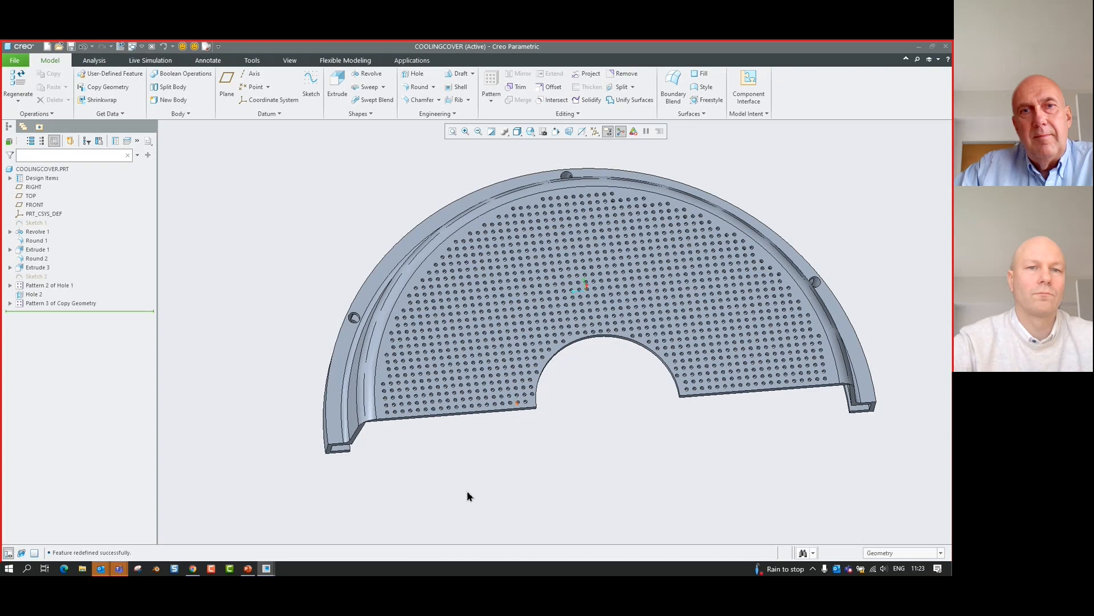
pyautogui.click(247, 569)
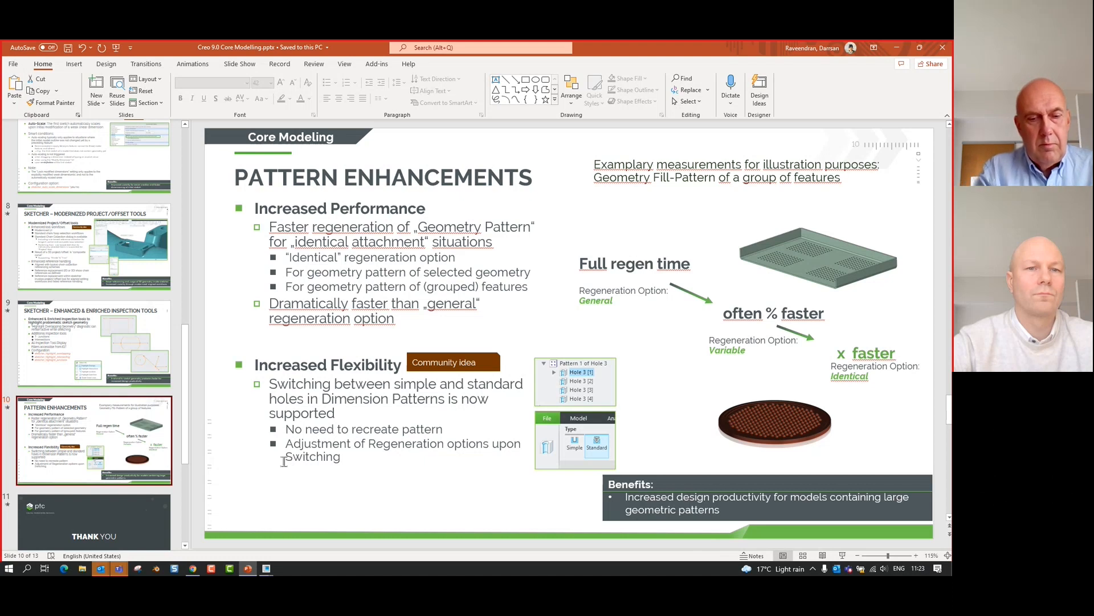
# Switch back to the COOLINGCOVER window in Creo and look into the members of the copied geometry pattern.
pyautogui.moveTo(267, 568)
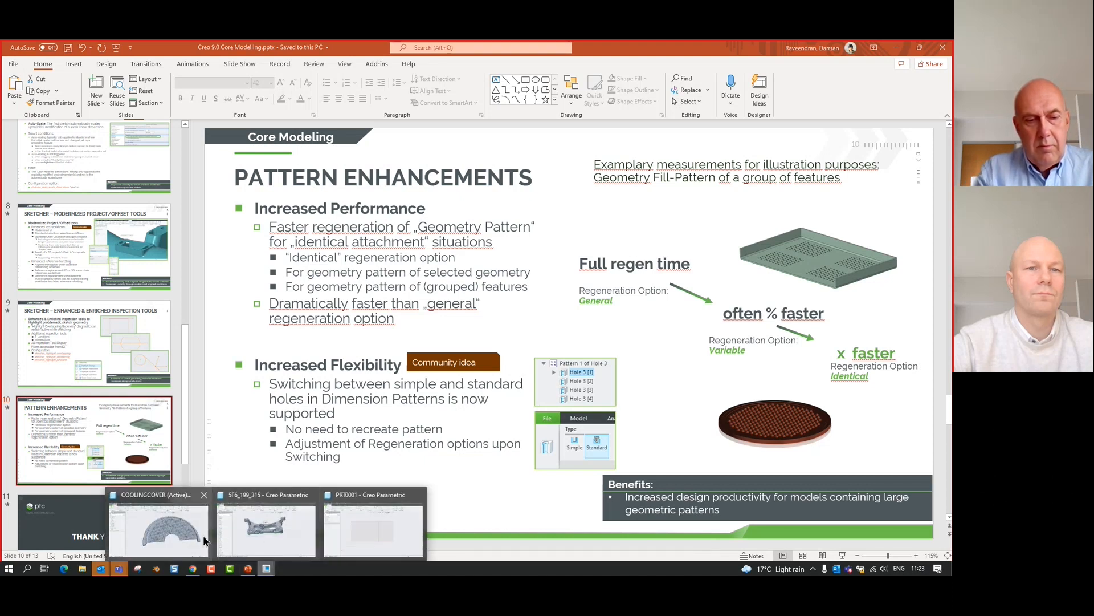
pyautogui.click(159, 529)
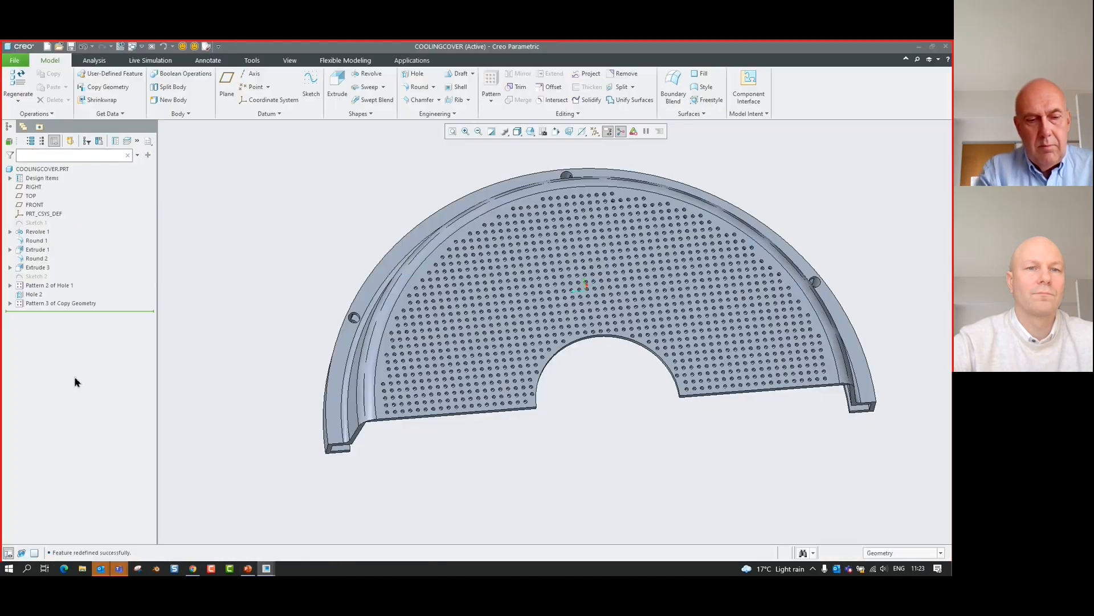
pyautogui.click(10, 303)
pyautogui.scroll(-3, 32, 182)
pyautogui.click(9, 235)
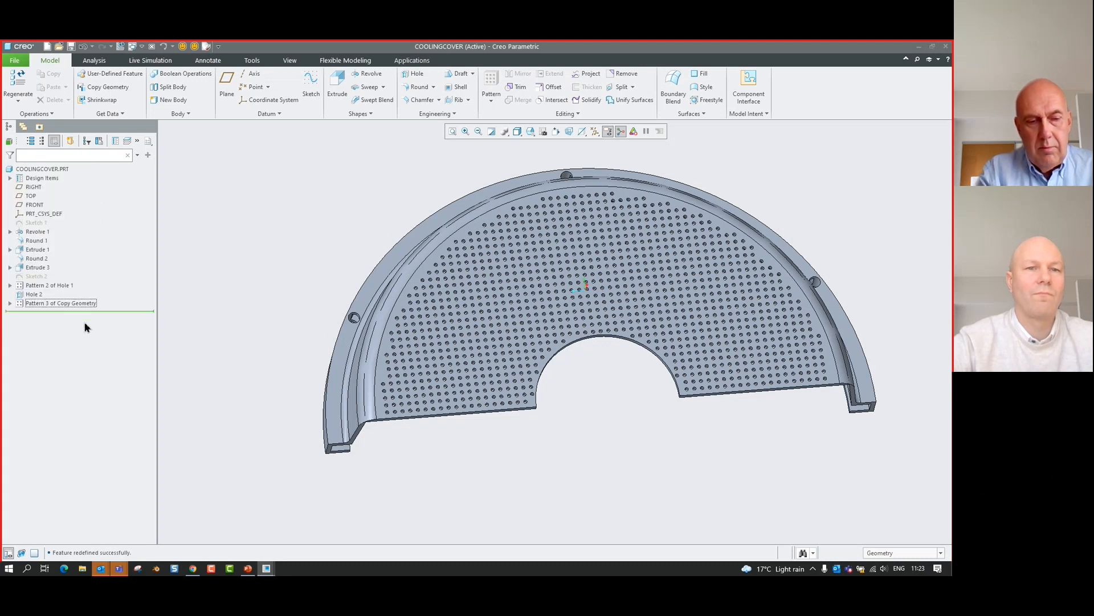
# Try changing Hole 2 from a simple to a standard hole, discard the edit and switch to the PowerPoint presentation.
pyautogui.click(35, 294)
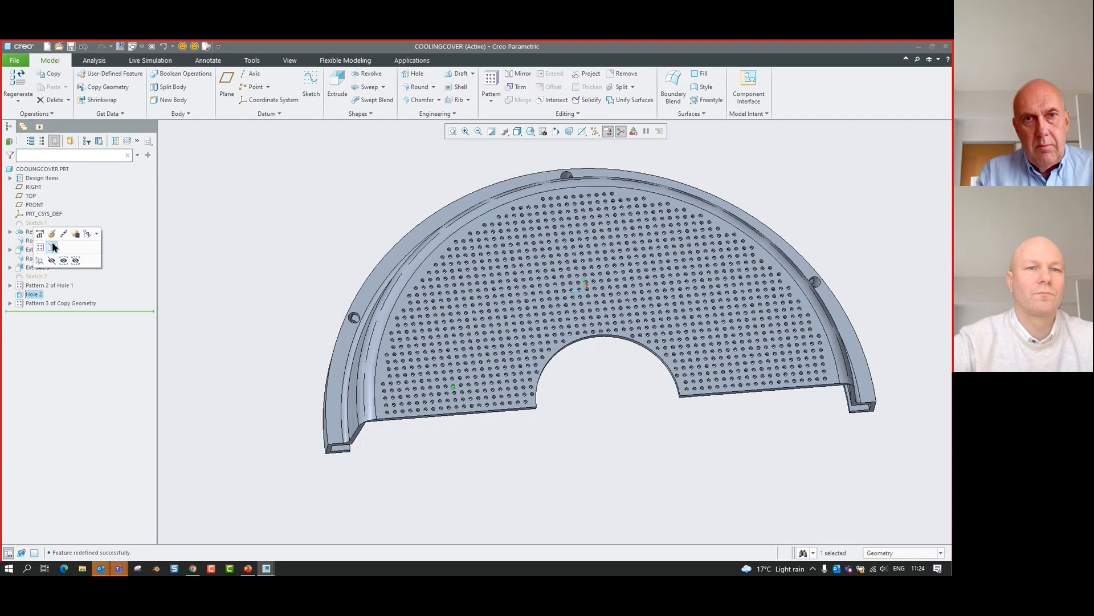
pyautogui.click(55, 240)
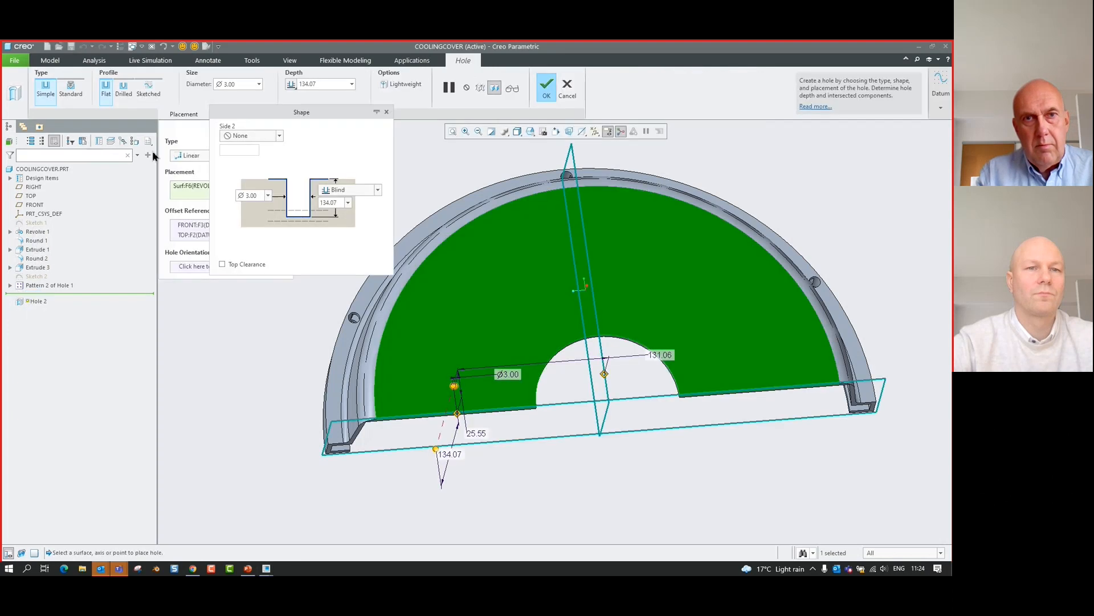
pyautogui.click(71, 94)
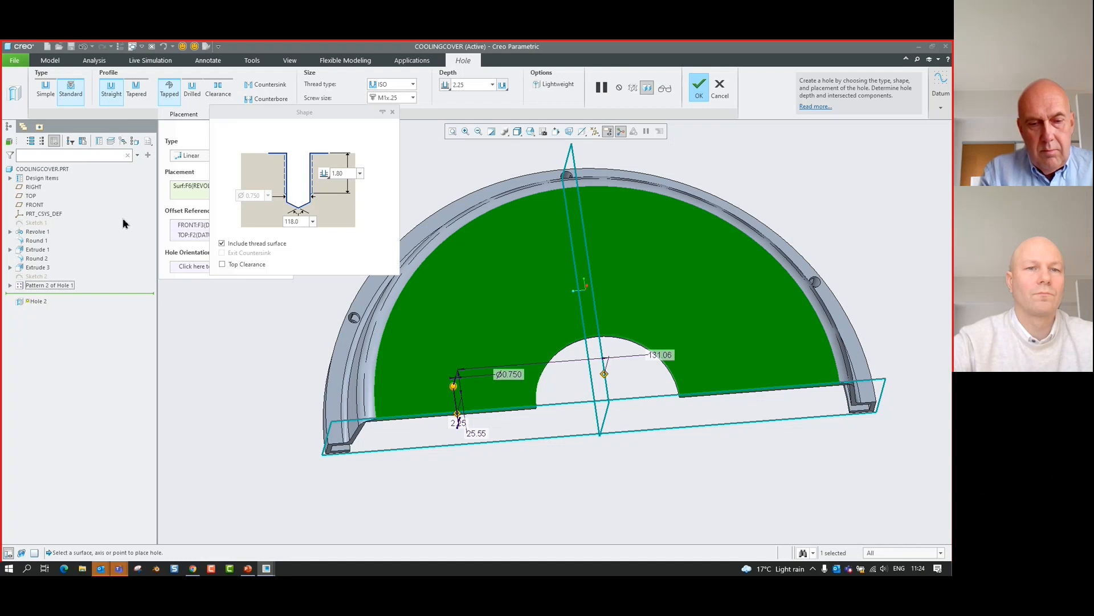
pyautogui.click(721, 99)
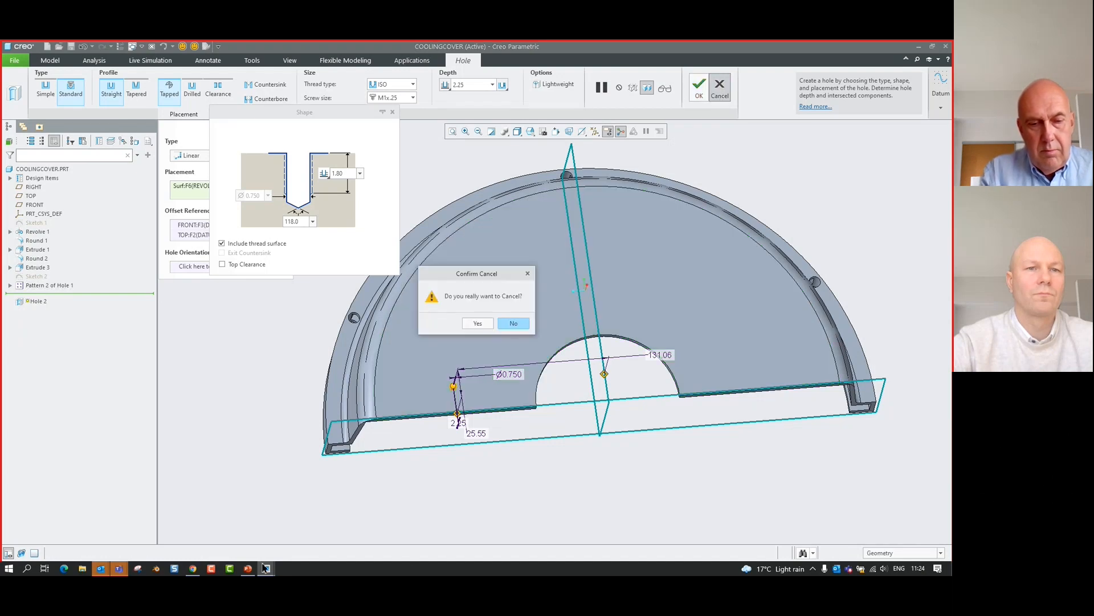
pyautogui.click(478, 323)
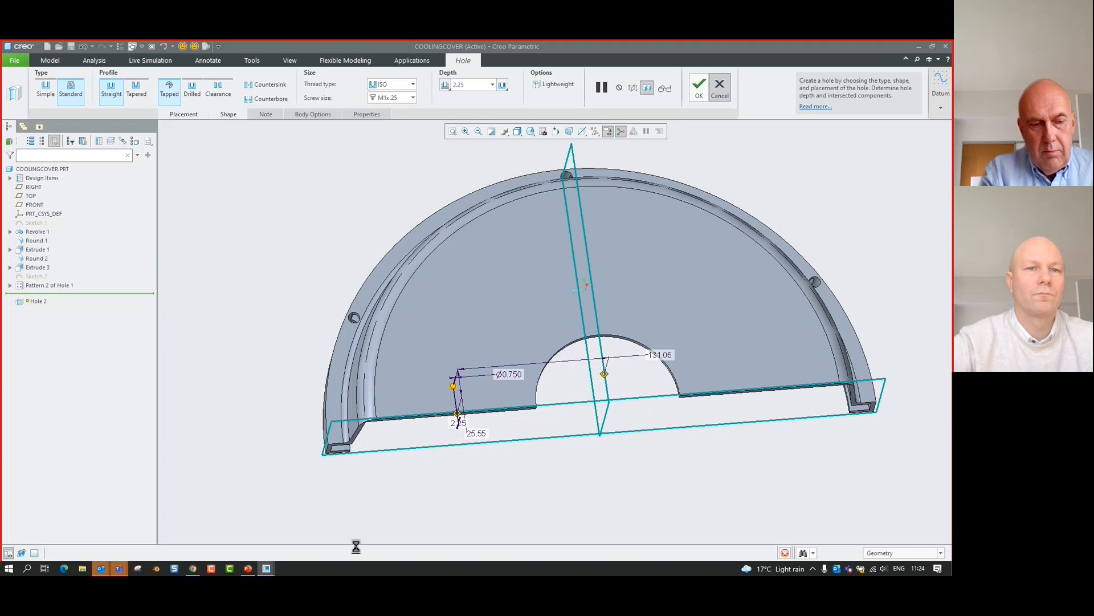
pyautogui.click(247, 568)
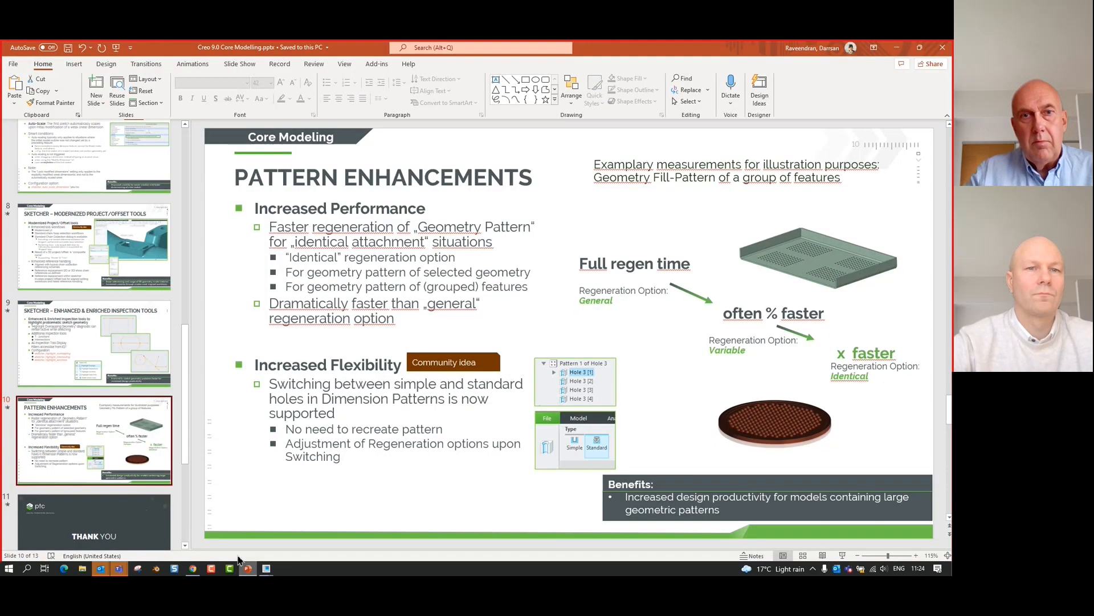